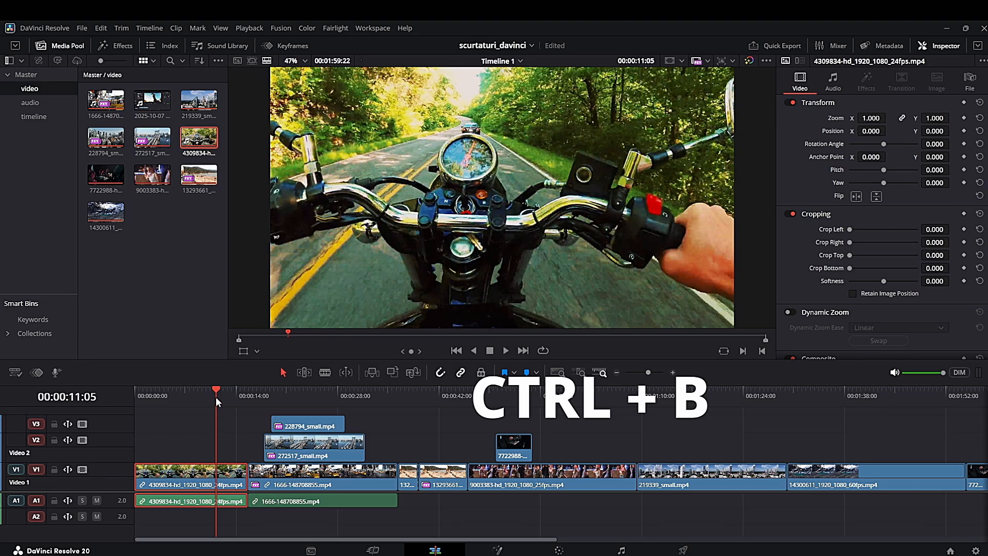
- Split the 4309834-hd_1920_1080_24fps.mp4 clip at 00:00:11:05, and split only the 272517_small.mp4 clip on the second video track at the playhead
key(ctrl+b)
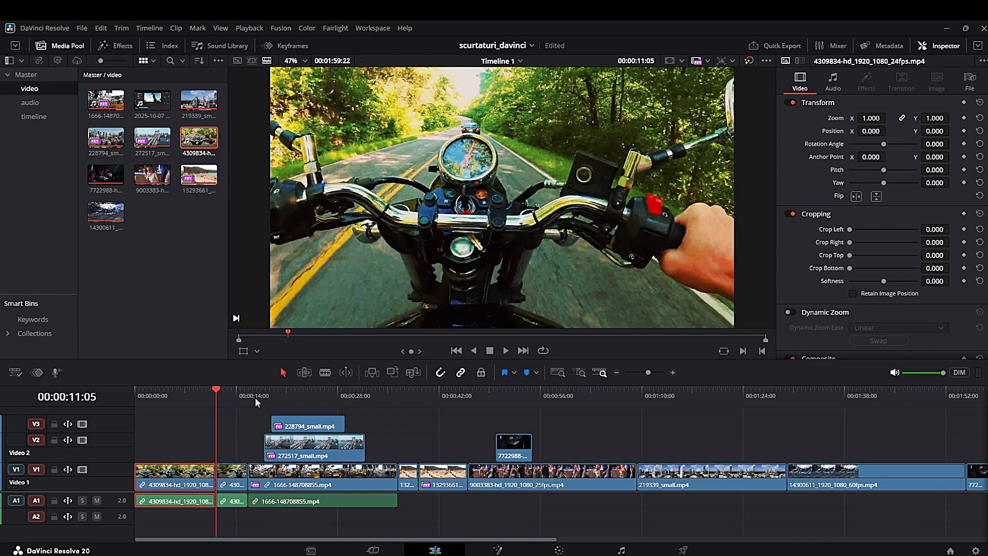
click(328, 452)
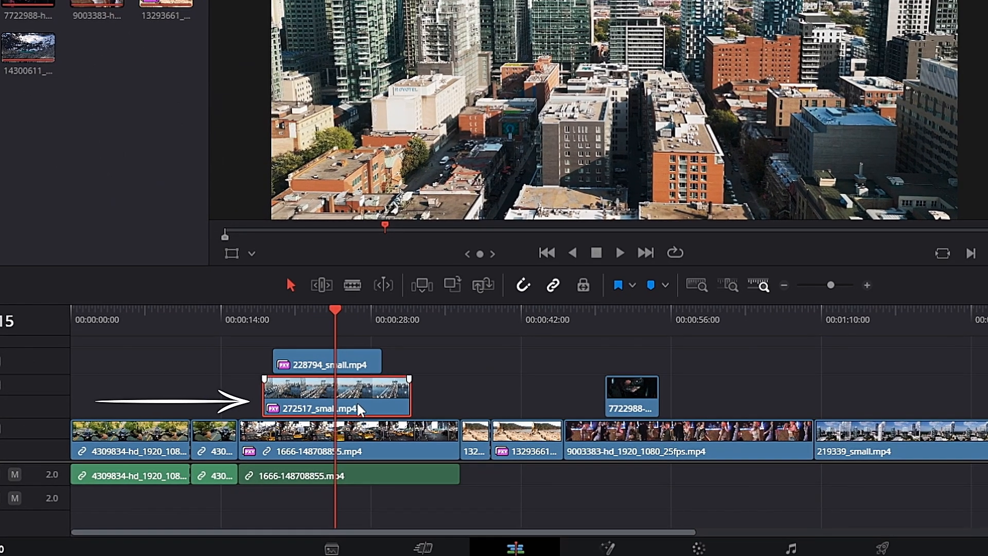
key(ctrl+b)
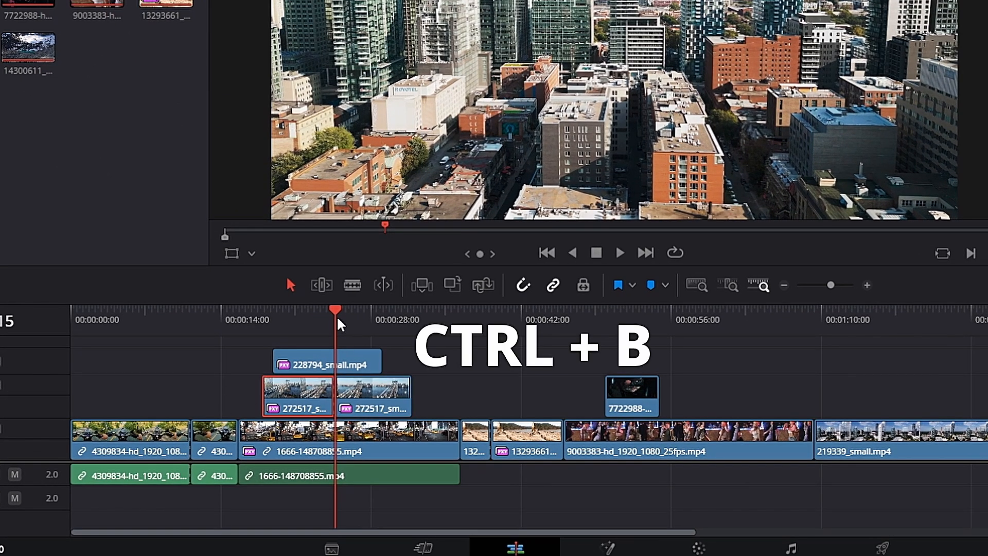
- Clear the clip selection and split the clips on all tracks at 00:00:23:08
click(297, 315)
mouse_move(360, 399)
mouse_down()
mouse_move(387, 404)
mouse_move(363, 409)
mouse_up()
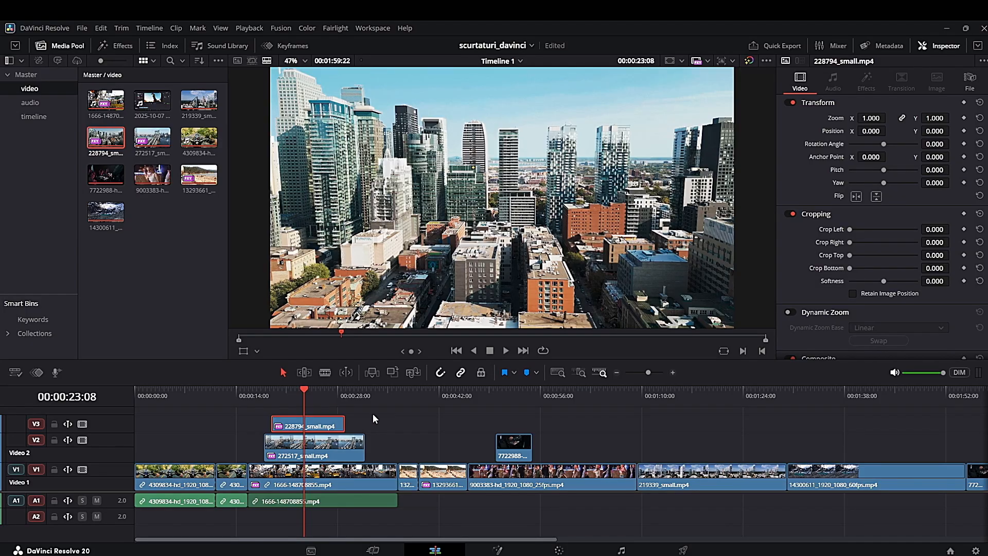
click(377, 415)
key(ctrl+b)
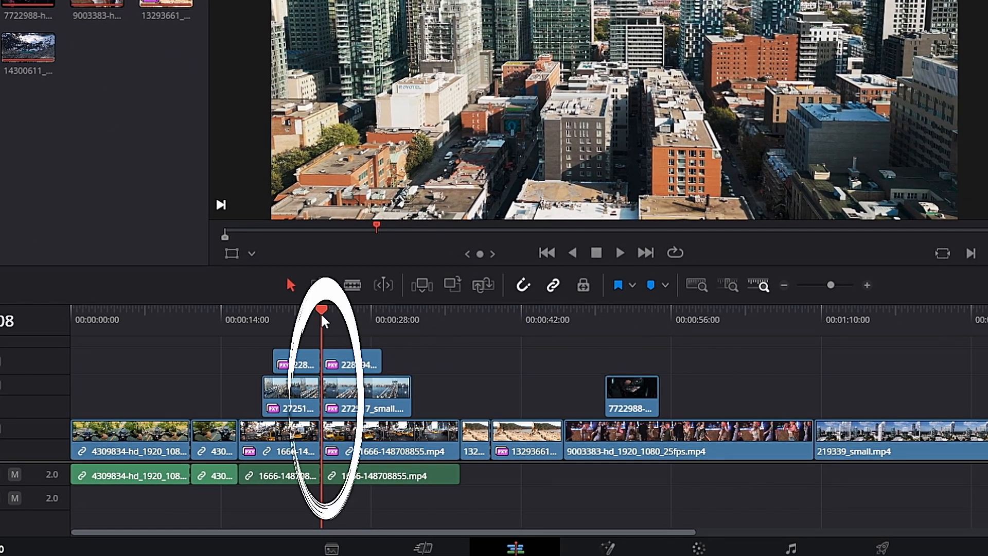
- Play the section with the 9003383-hd_1920_1080_25fps.mp4 clip, stop at 00:00:52:00 and split all tracks there with nothing selected
drag(321, 313, 304, 314)
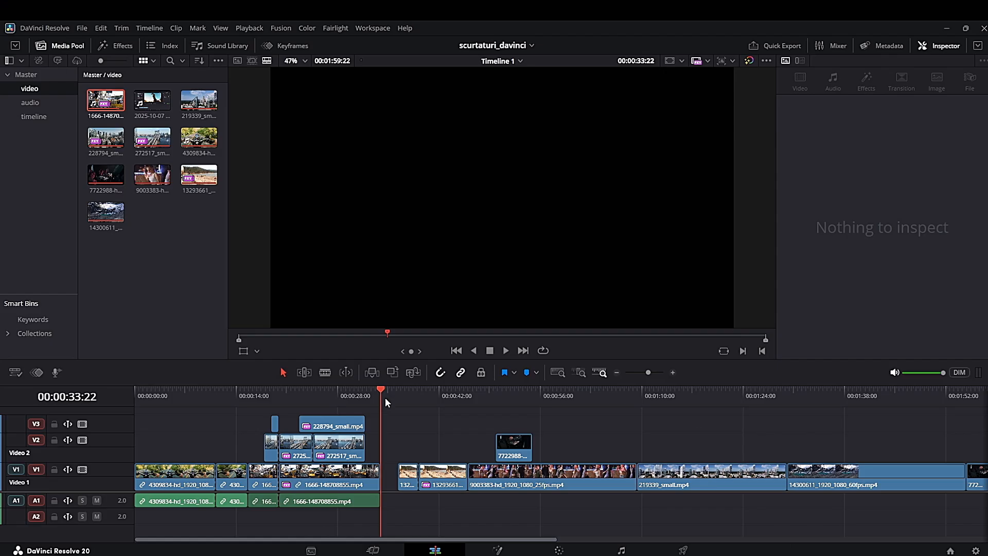
drag(385, 397, 487, 424)
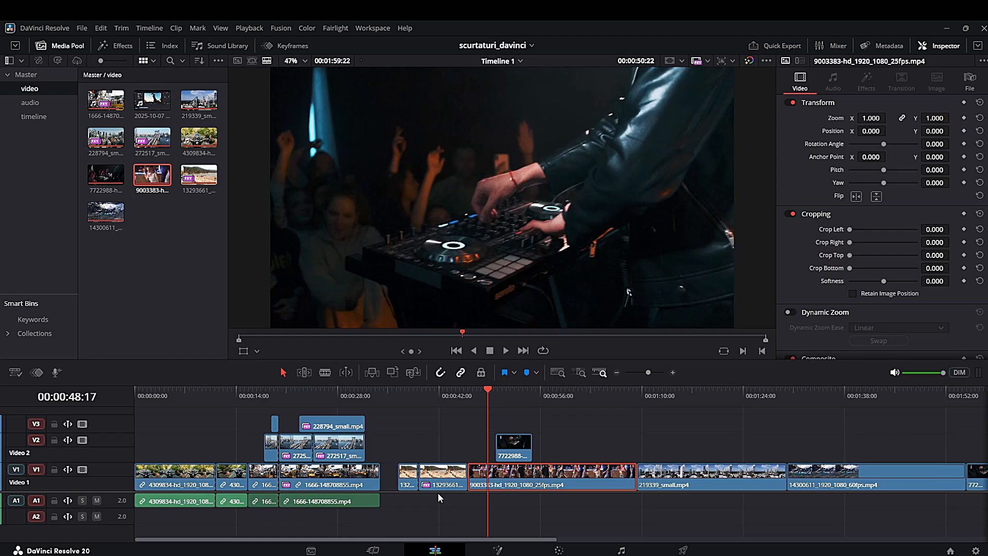
key(space)
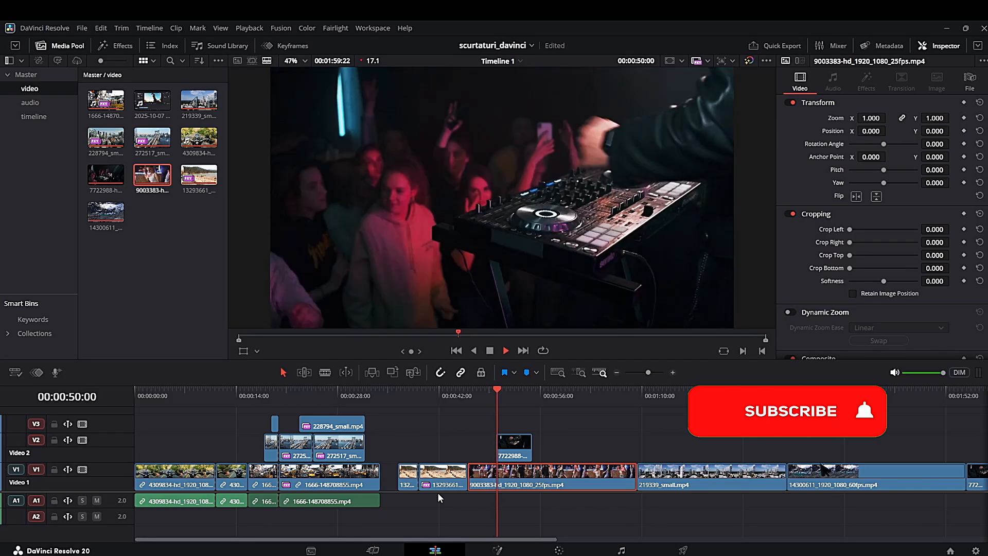
key(space)
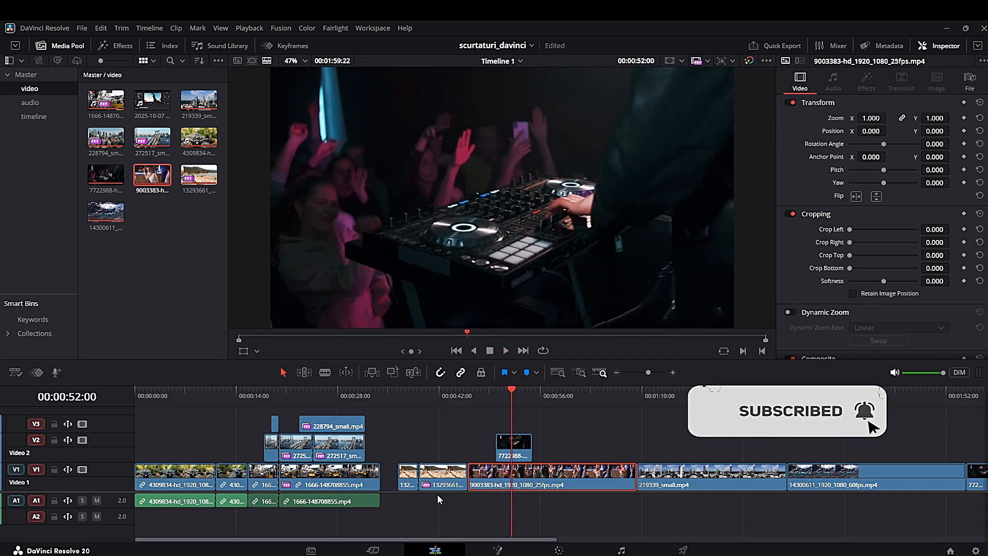
click(531, 415)
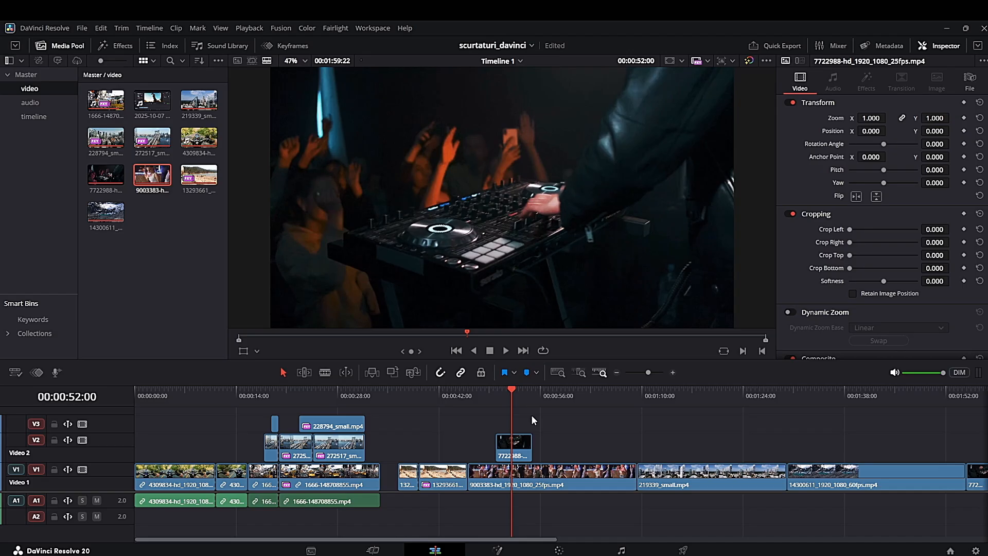
key(ctrl+b)
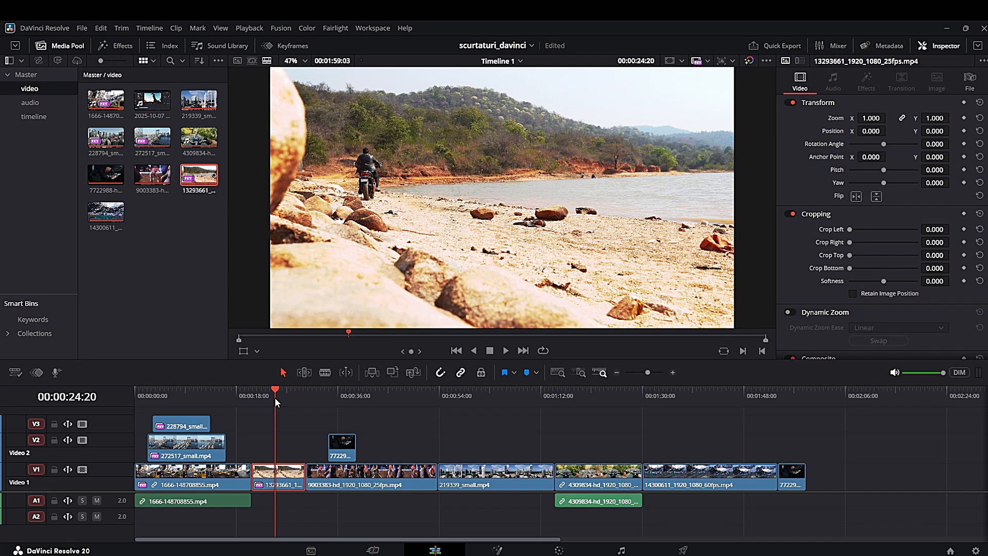
- Delete the 13293661_1920_1080_25fps.mp4 clip and move all the clips after it earlier to close the gap
key(shift+BackSpace)
drag(306, 414, 804, 505)
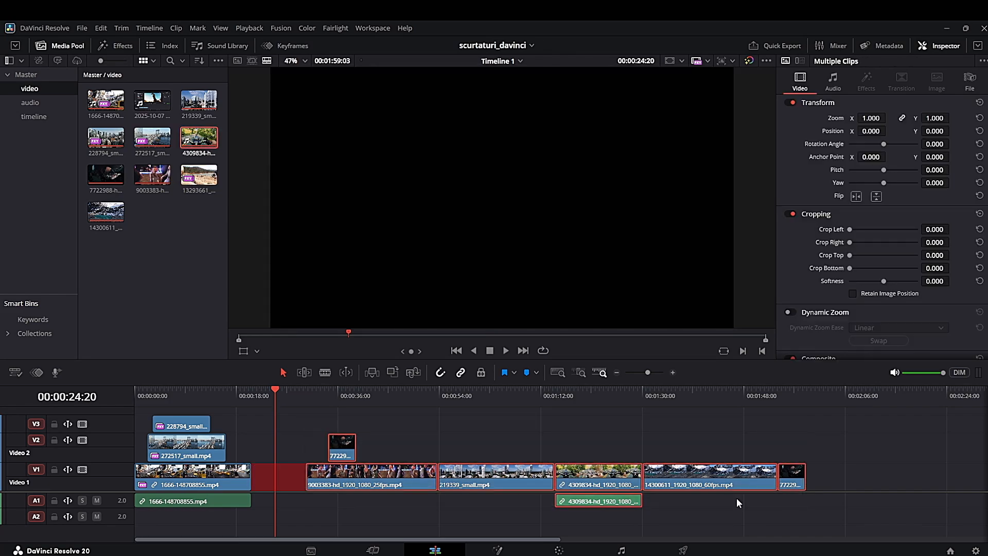
drag(419, 477, 363, 497)
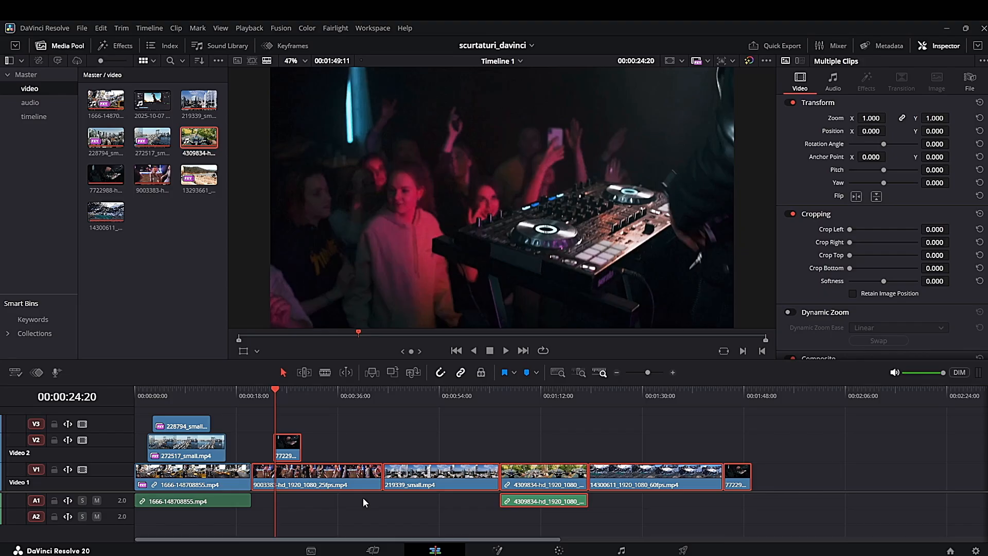
- Ripple delete the 219339_small.mp4 clip so the following clips close the gap
click(409, 478)
key(shift+BackSpace)
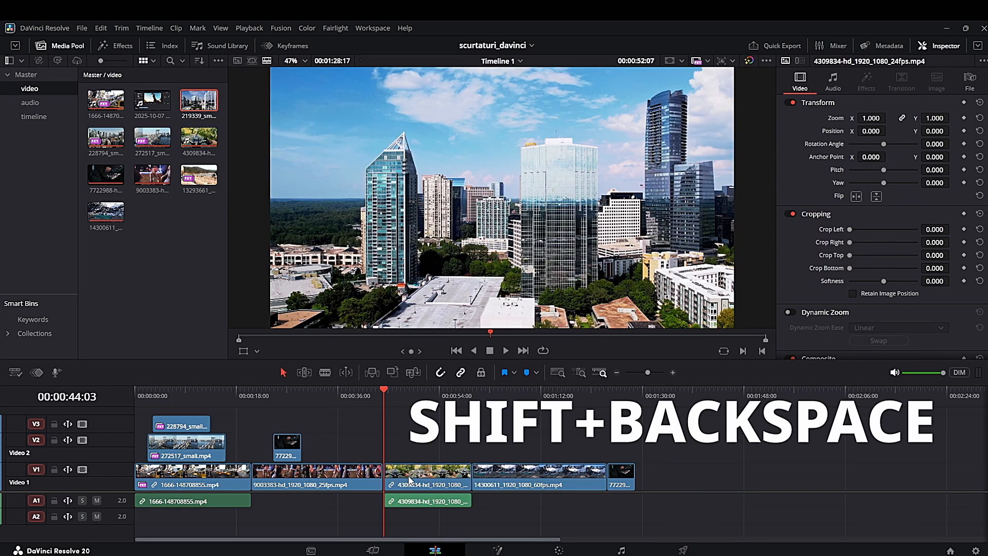
key(Left)
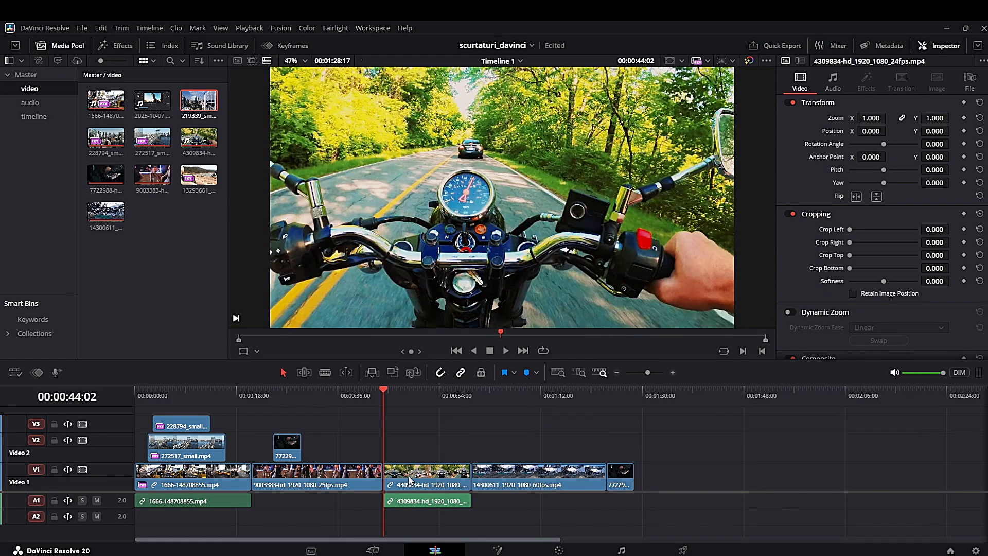
- Delete the 14300611_1920_1080_60fps.mp4 clip without rippling, and move the last clip earlier into the gap
click(527, 396)
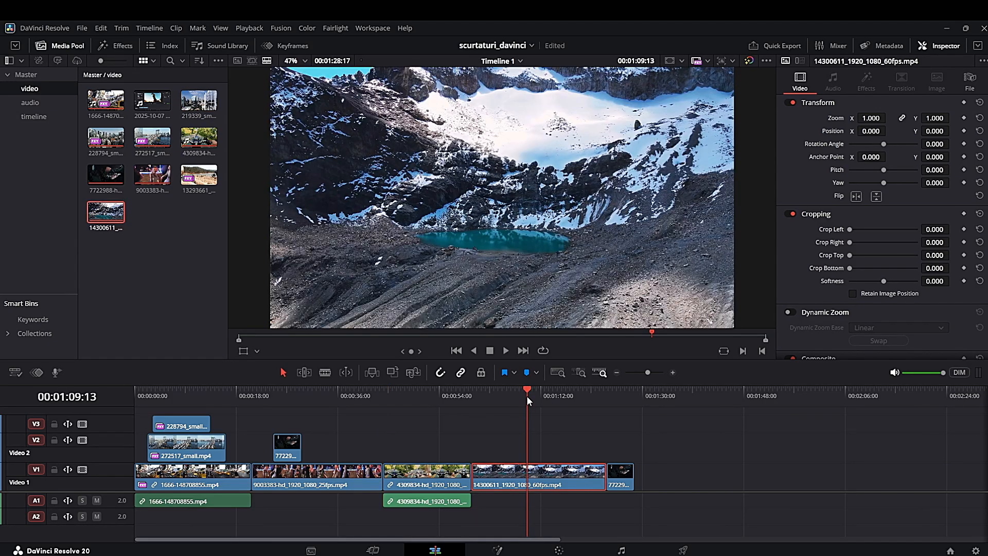
key(BackSpace)
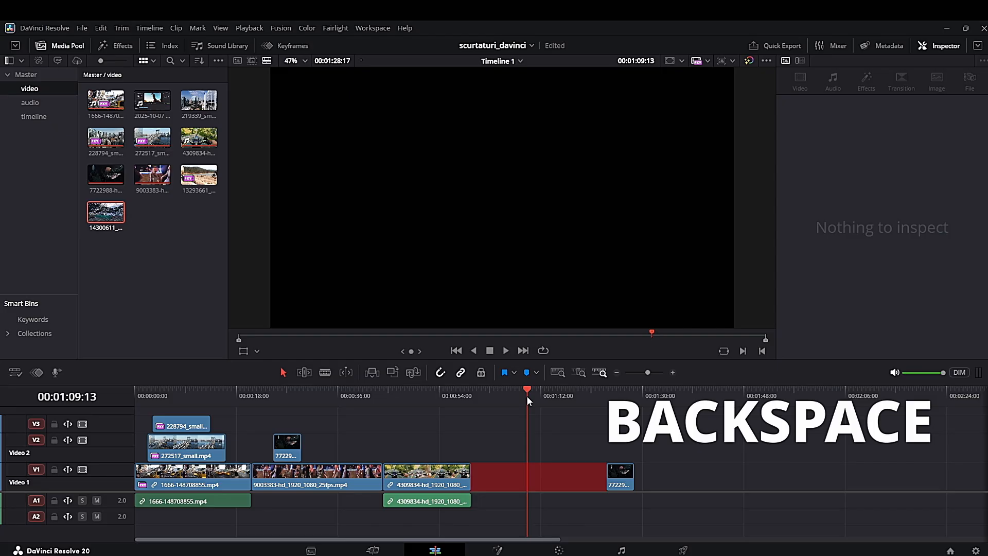
drag(527, 400, 495, 403)
drag(631, 473, 482, 474)
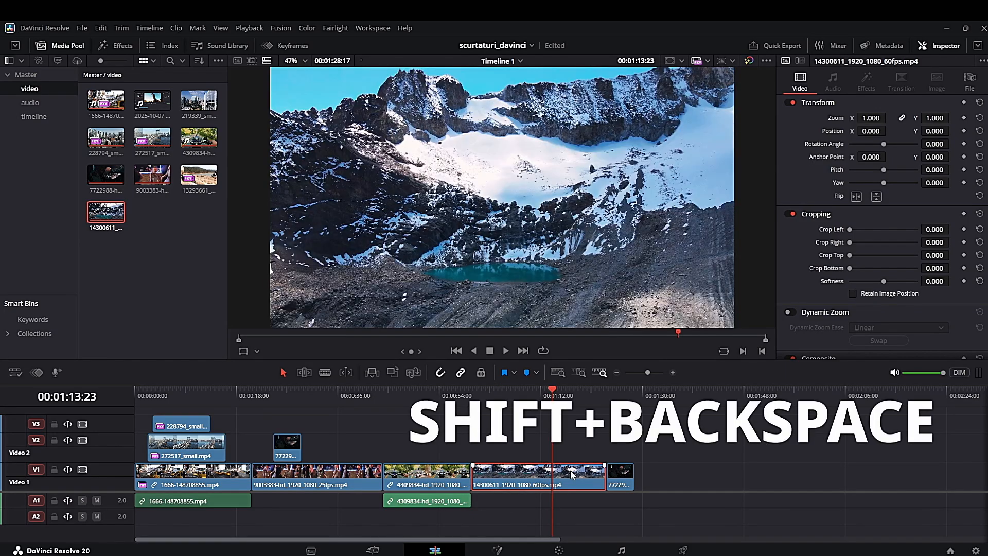
- Ripple delete the 14300611_1920_1080_60fps.mp4 clip so the last clip closes the gap
key(shift+BackSpace)
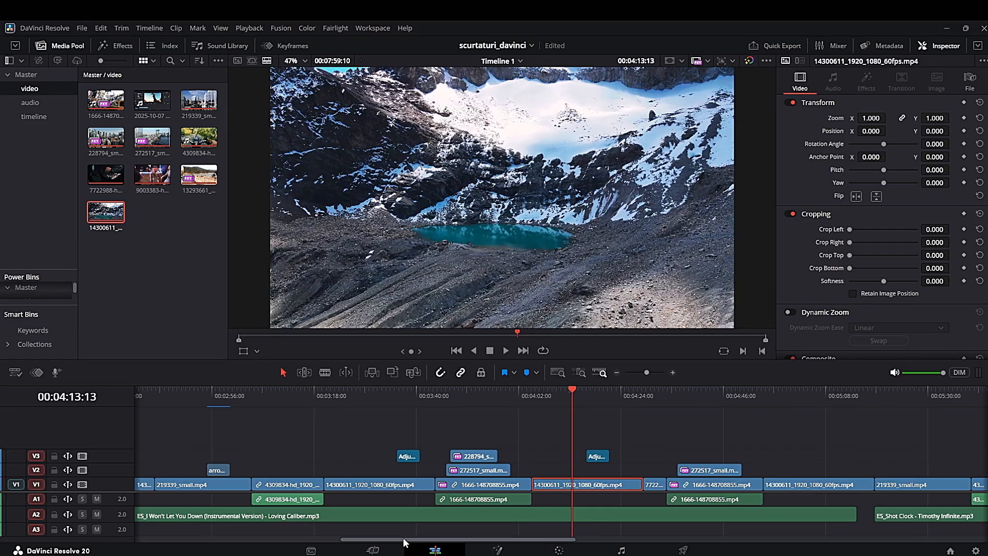
- Toggle the timeline view between the whole project fitted to the window and the previous detailed zoom level
key(shift+z)
drag(374, 546, 142, 534)
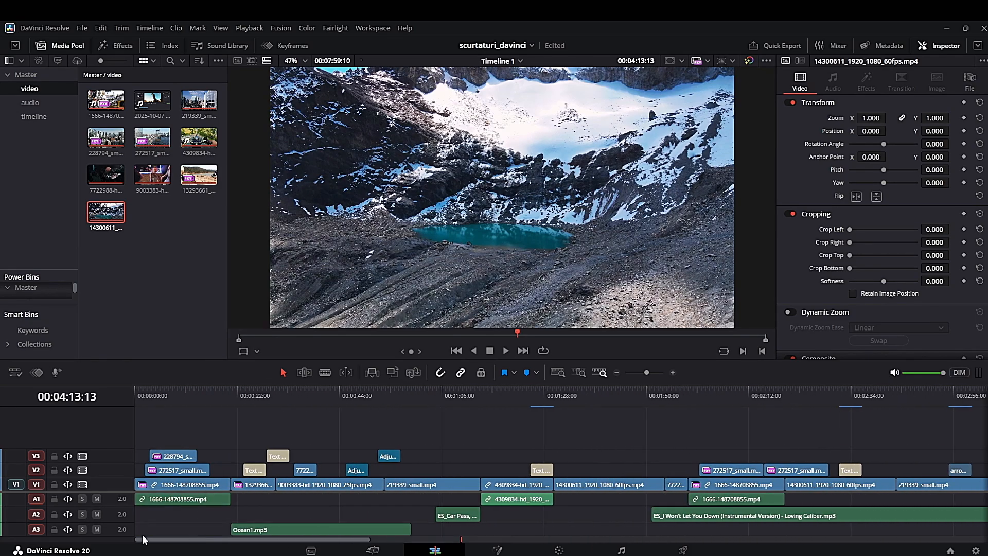
key(shift+z)
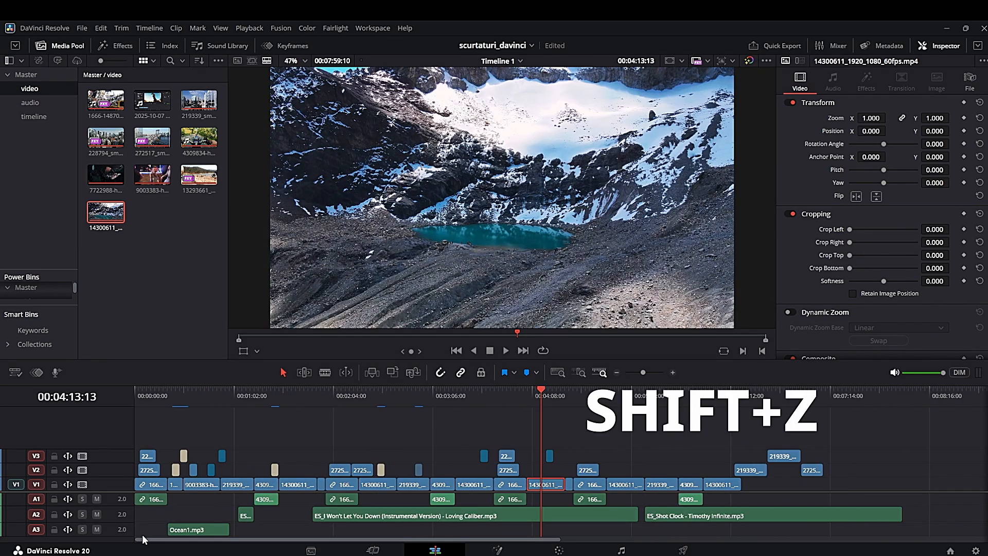
scroll(539, 391, up, 3)
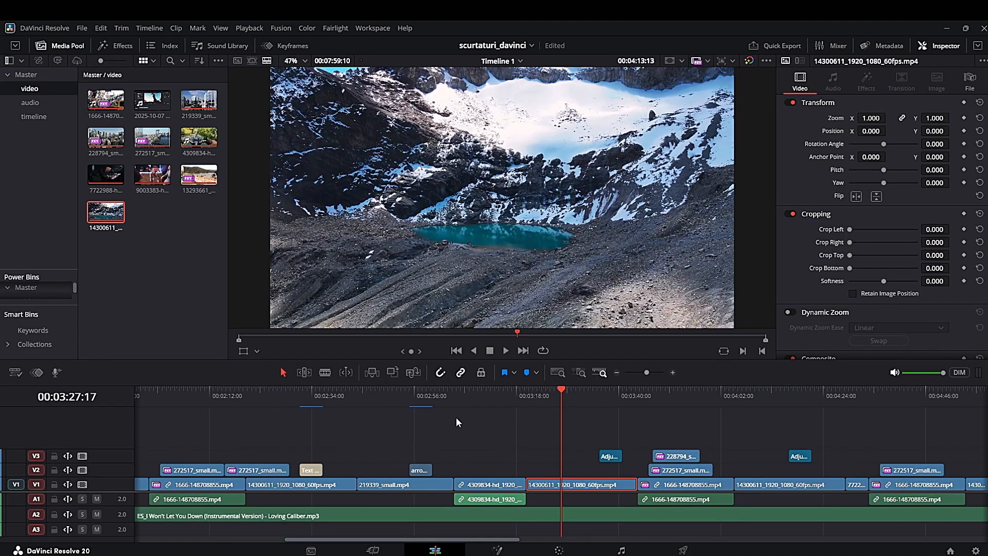
key(shift+z)
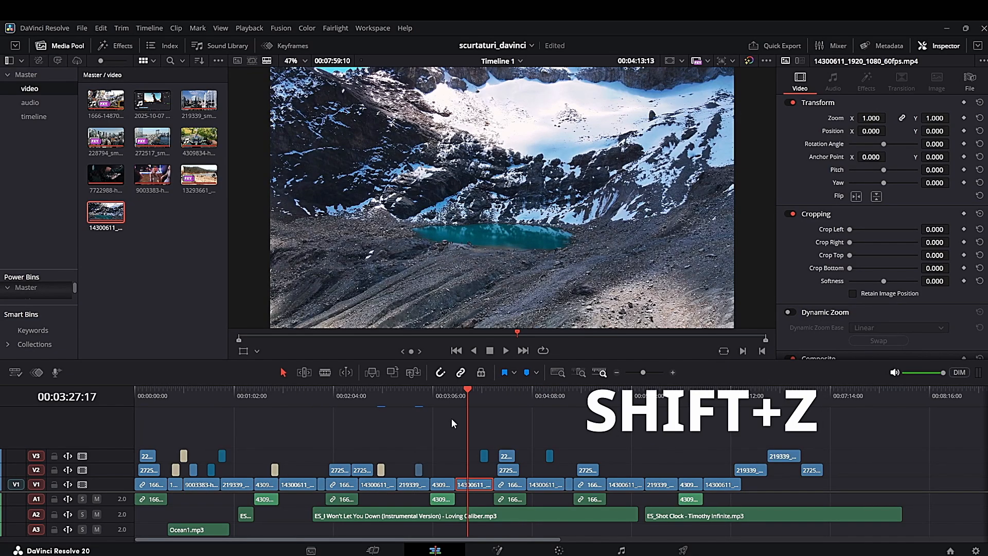
key(shift+z)
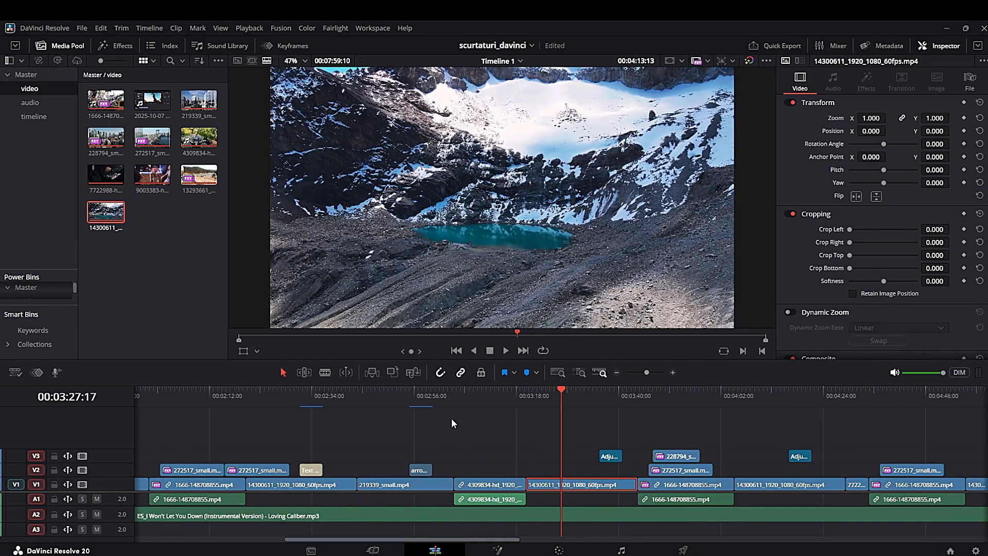
key(shift+z)
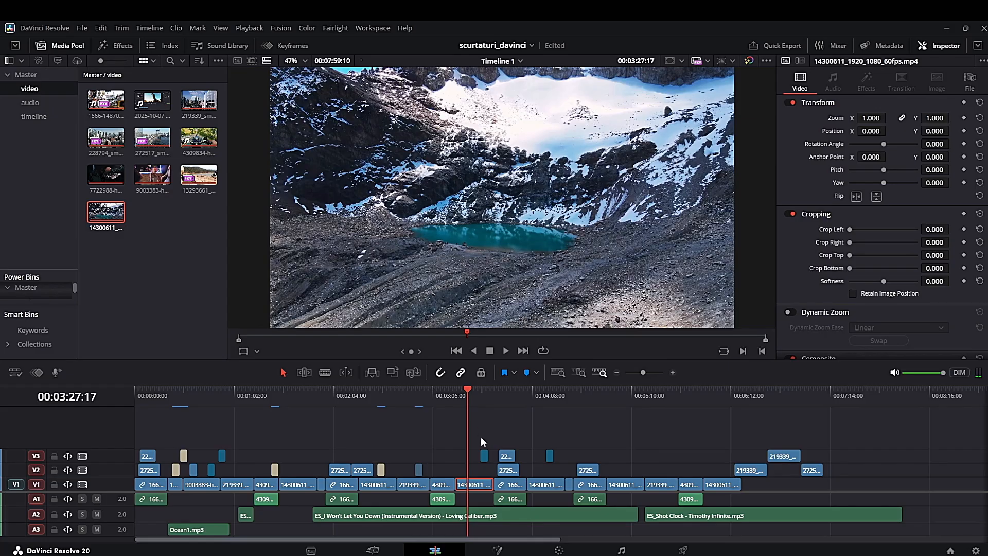
- Zoom in closely on the timeline around 00:03:27:17 and alternate between that close-up and the full-timeline view
scroll(486, 448, down, 2)
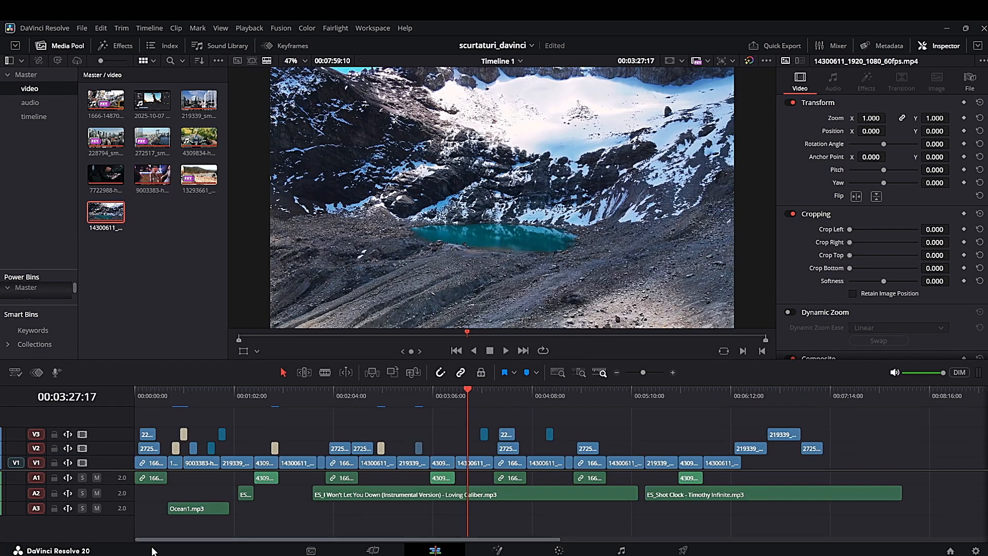
key(ctrl+equal)
key(ctrl+equal)
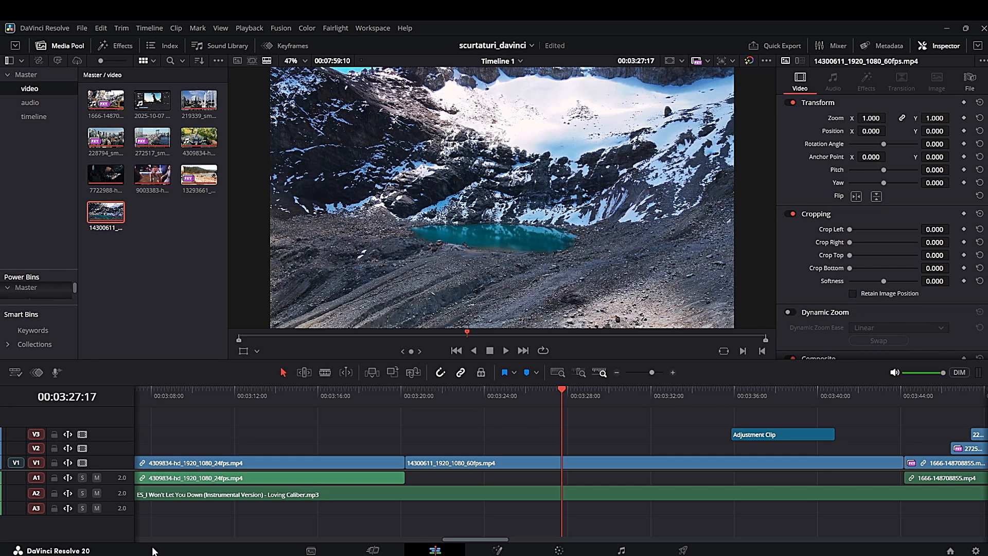
key(shift+z)
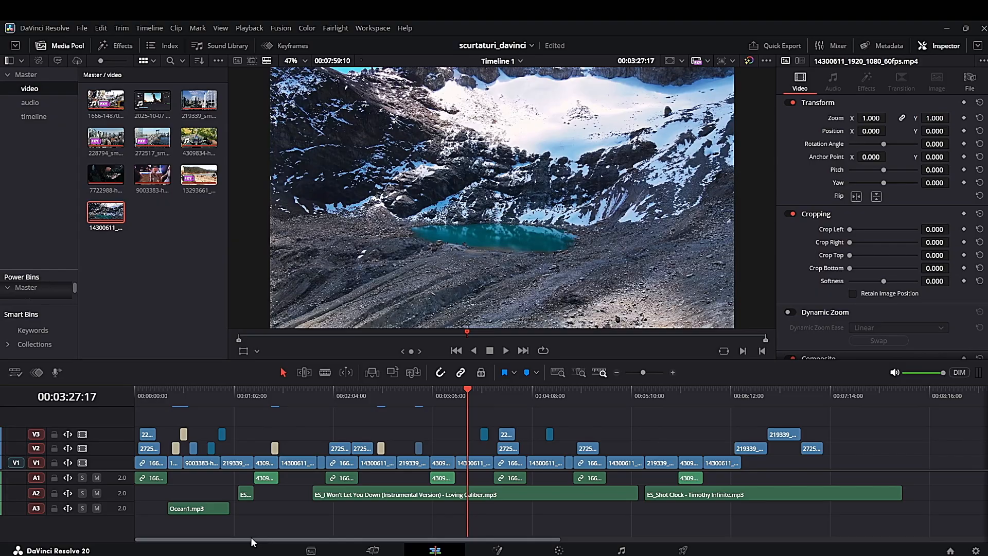
drag(249, 537, 223, 535)
key(shift+z)
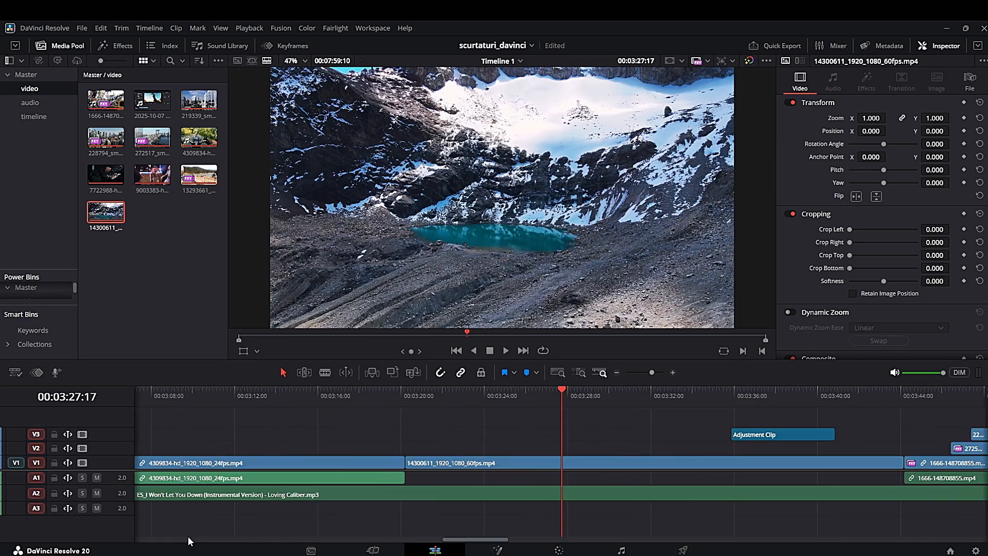
mouse_move(468, 537)
mouse_down()
mouse_move(406, 539)
mouse_move(489, 549)
mouse_move(471, 546)
mouse_up()
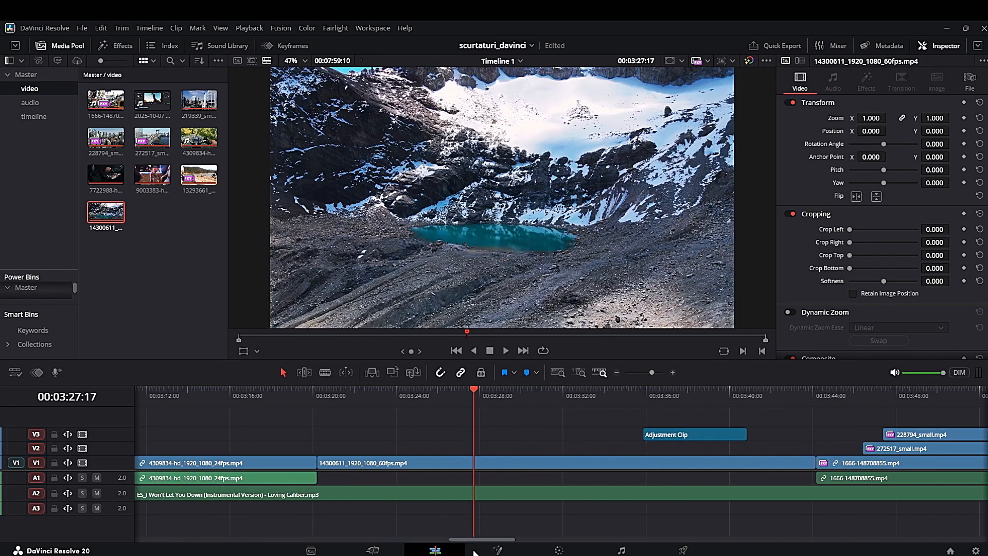
key(shift+z)
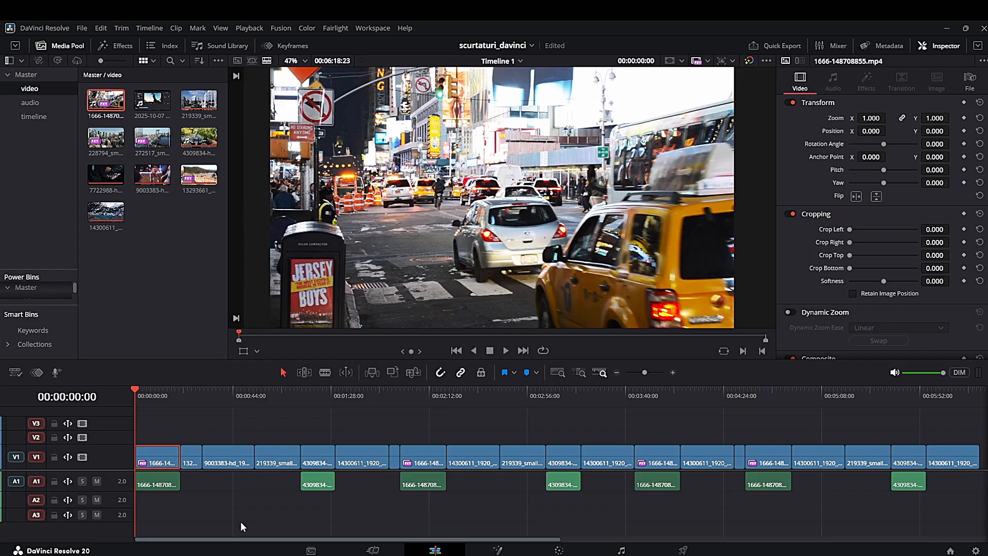
- Jump the playhead between edit points from the timeline start to the beginning of the first 219339_small.mp4 clip at 00:00:53:18
key(Down)
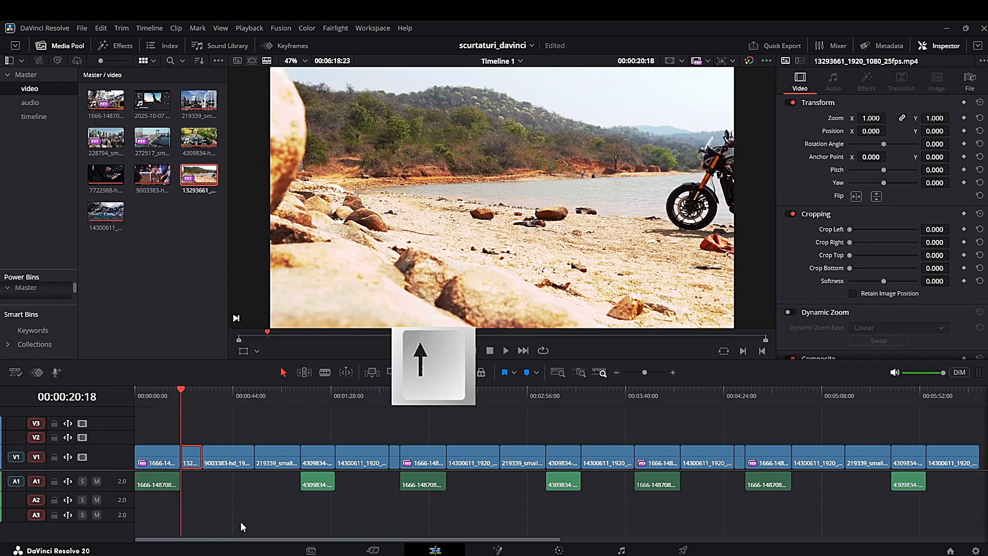
key(Down)
key(Up)
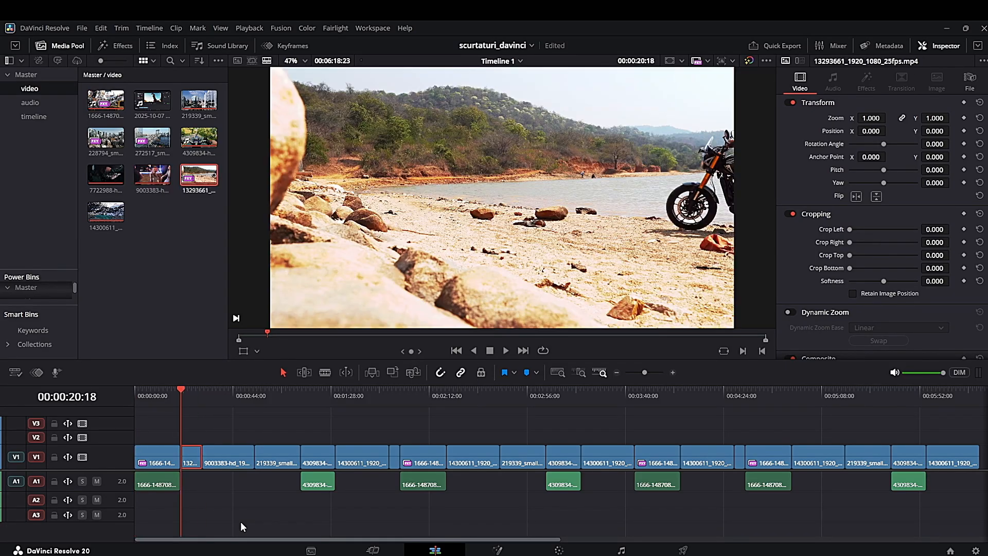
key(Down)
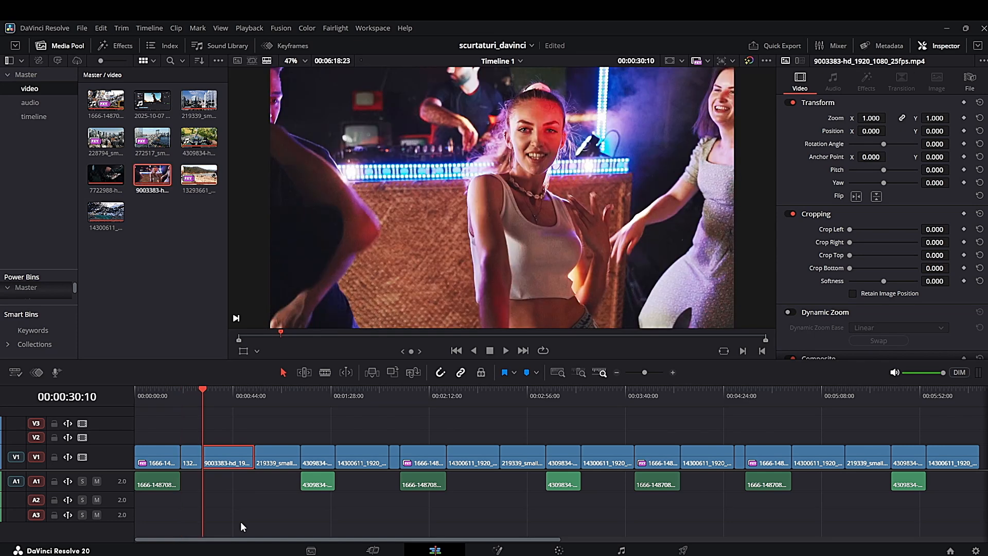
key(Down)
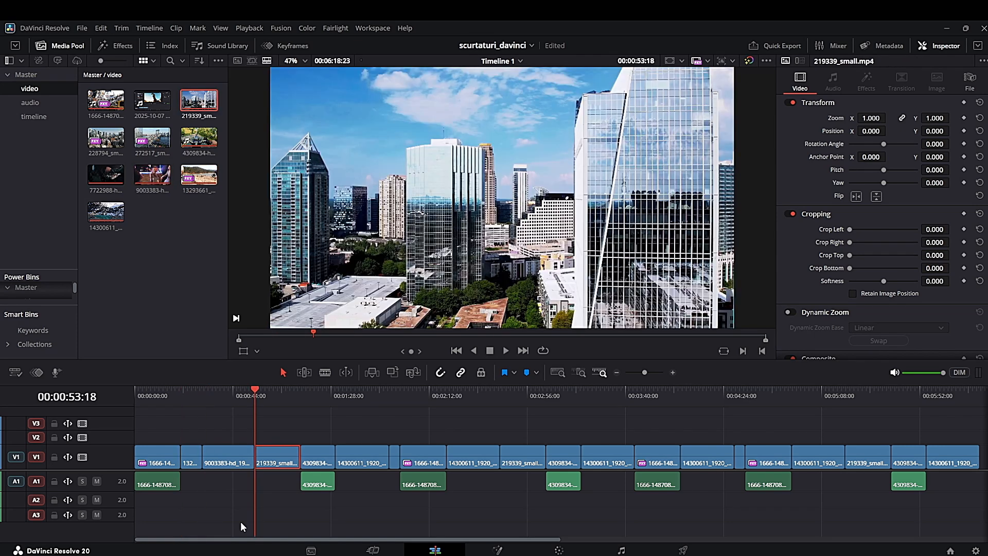
- Jump the playhead back over the earlier edit points and forward to the start of the first 7722988-hd_1920_1080_25fps.mp4 clip at 00:01:54:02
key(Up)
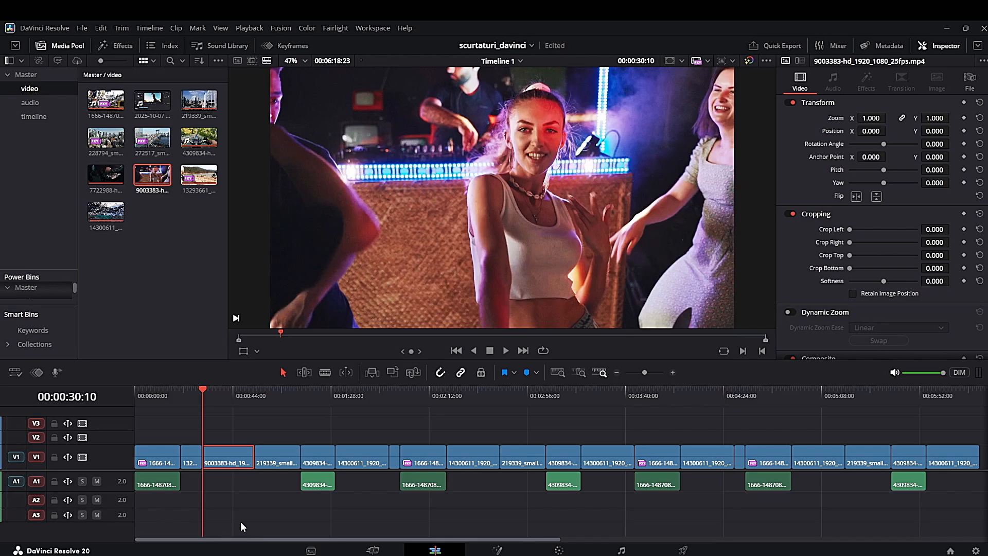
key(Up)
key(Down)
key(Down)
key(Down)
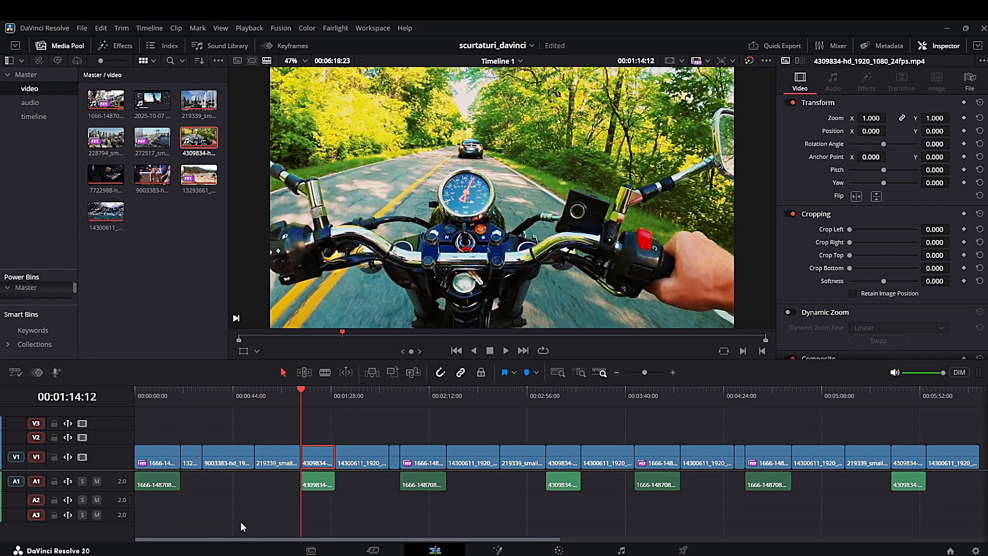
key(Down)
key(Down)
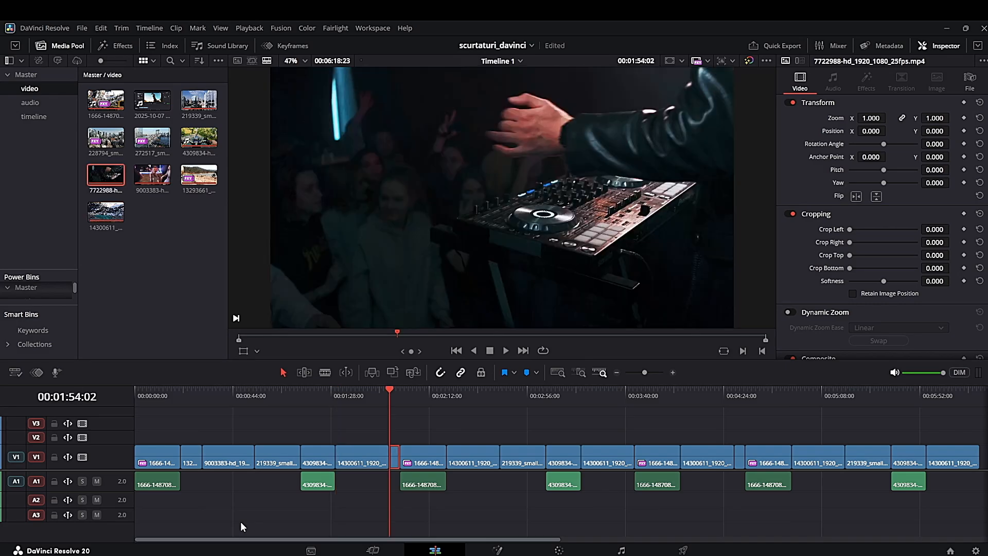
- Jump the playhead back to the start of the 9003383-hd_1920_1080_25fps.mp4 clip at 00:00:30:10 and return forward through the edit points
key(Up)
key(Up)
key(Up)
key(Up)
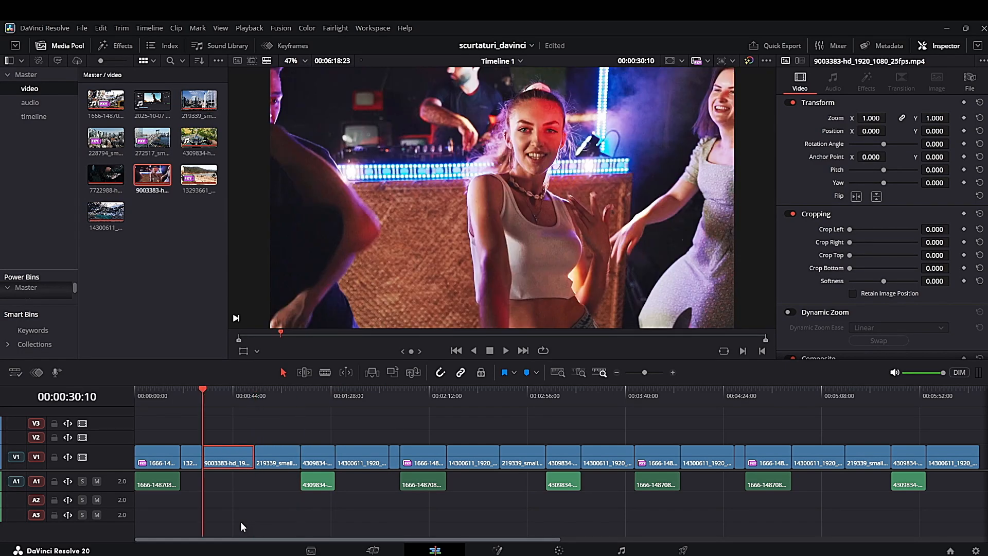
key(Up)
key(Down)
key(Down)
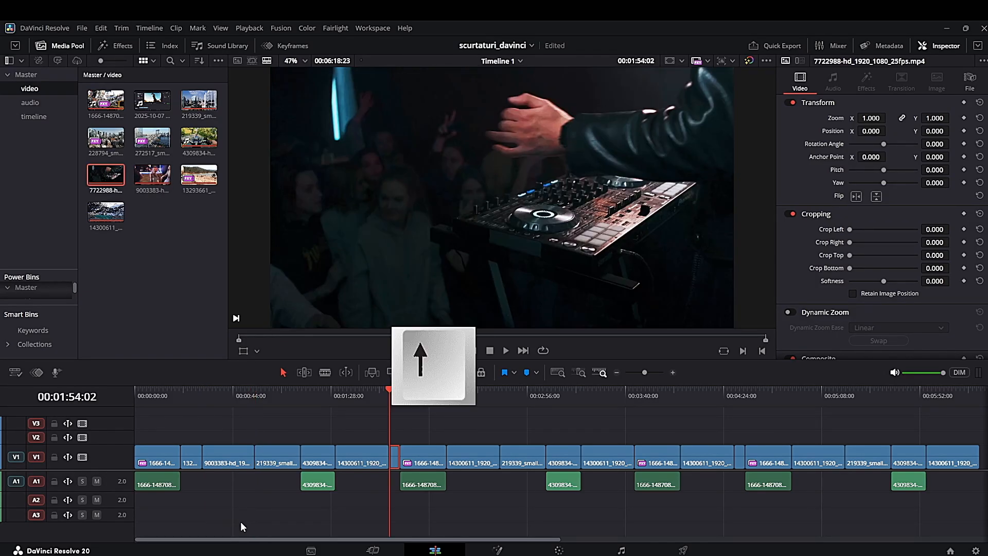
- Jump the playhead back to the 219339_small.mp4 clip at 00:00:53:18 and advance through the following edit points past 00:01:54:02
key(Up)
key(Up)
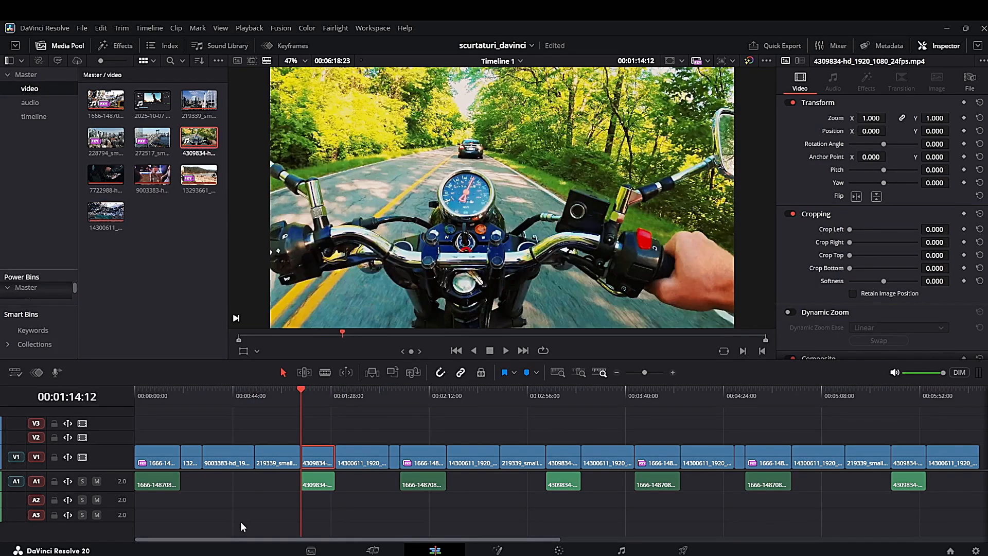
key(Down)
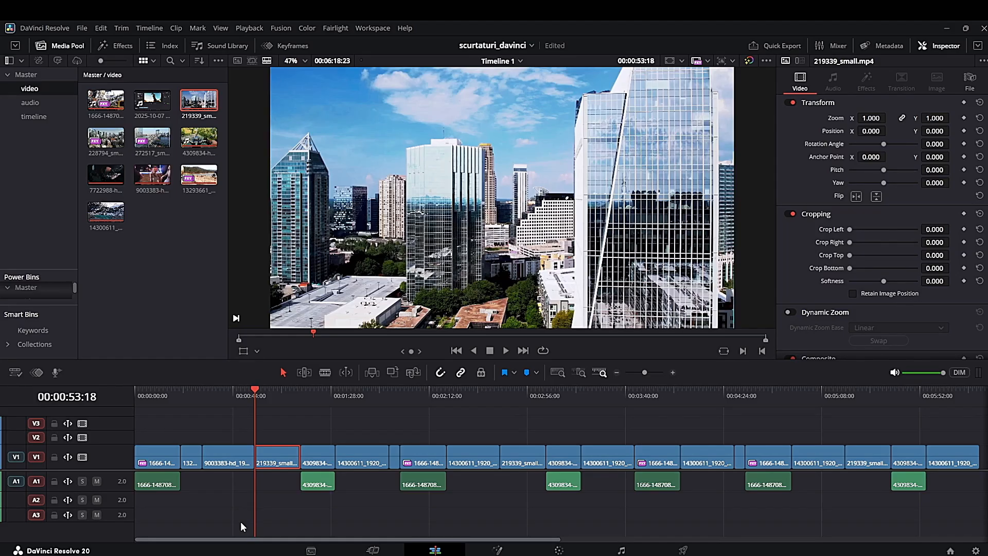
key(Down)
key(Down)
key(Down)
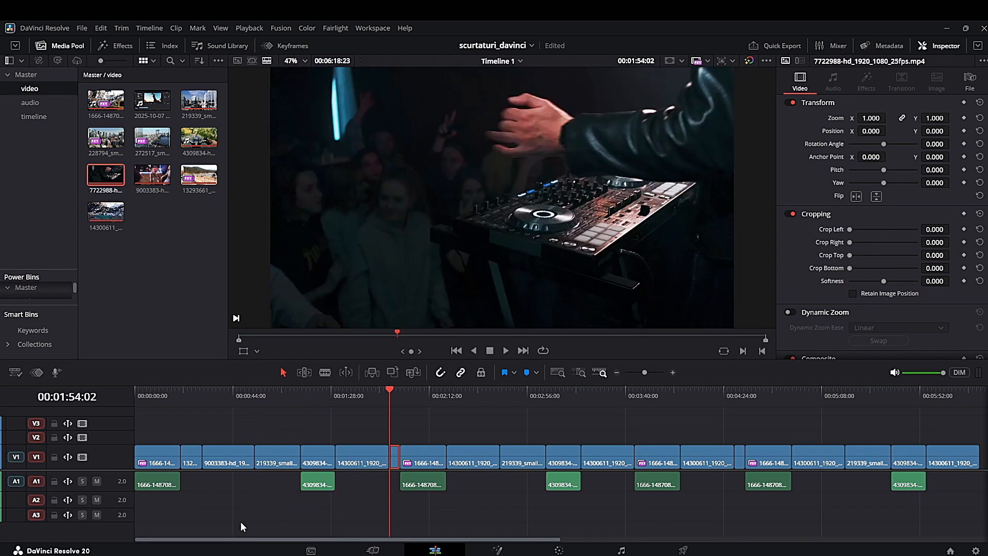
key(Down)
key(Down)
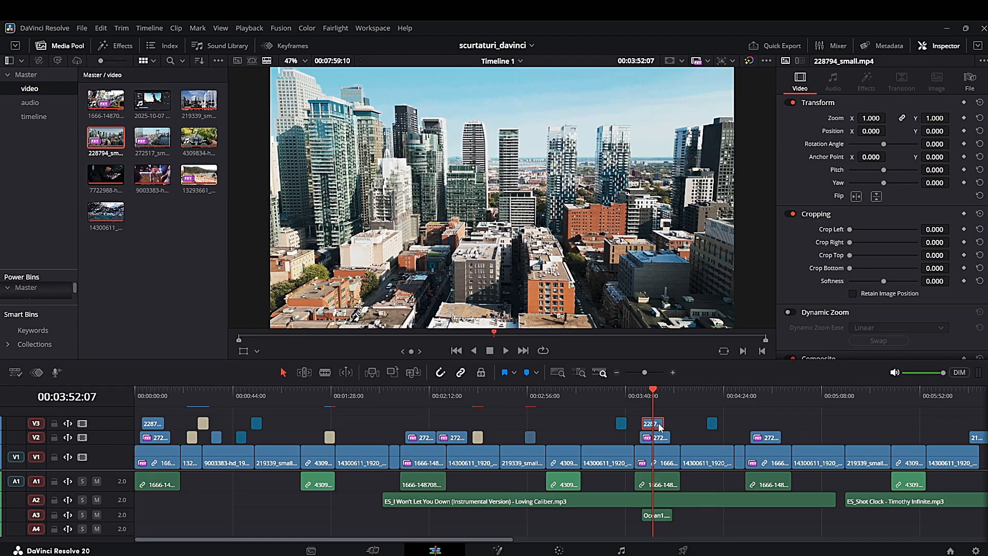
- Repeatedly disable and re-enable the 228794_small.mp4 clip on track V3 at 00:03:52:07, leaving it enabled
key(d)
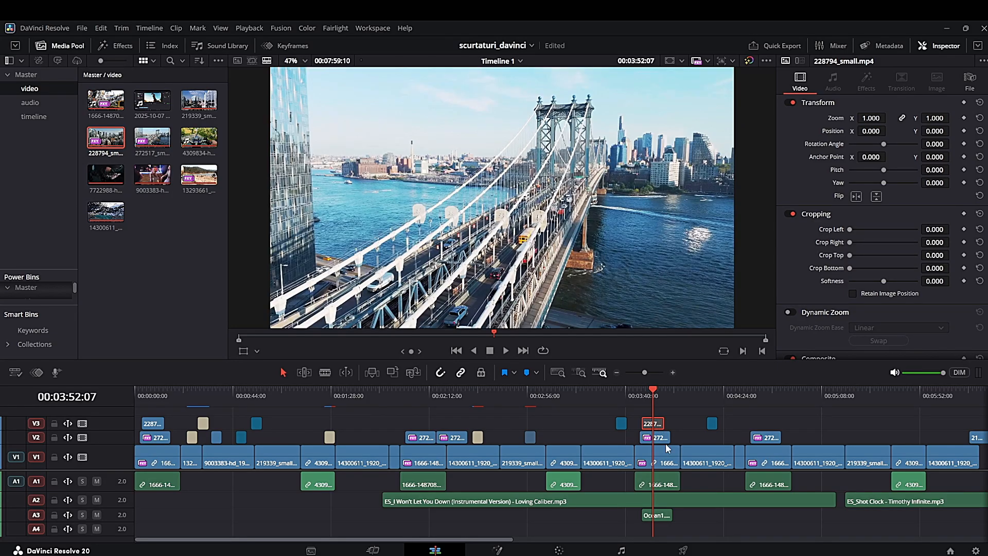
key(d)
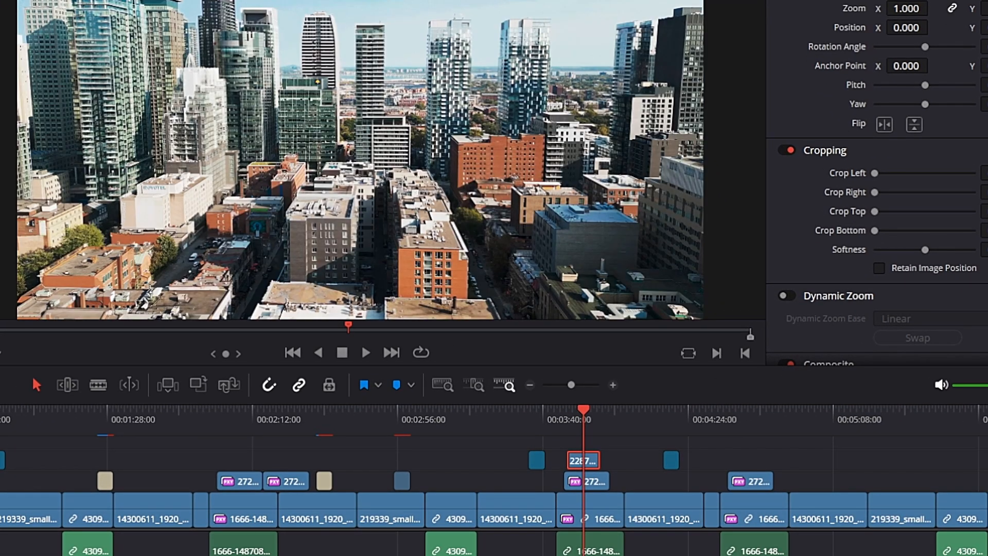
key(d)
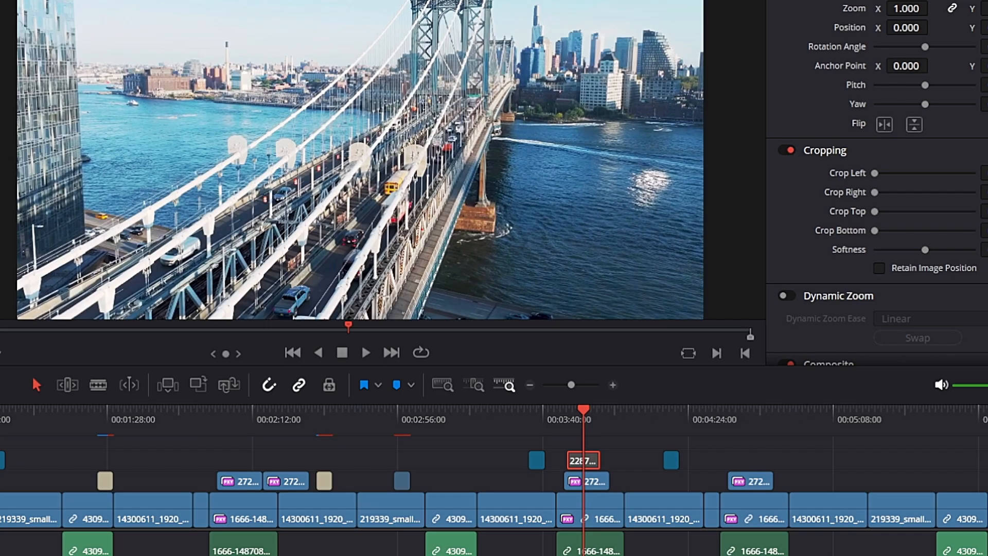
key(d)
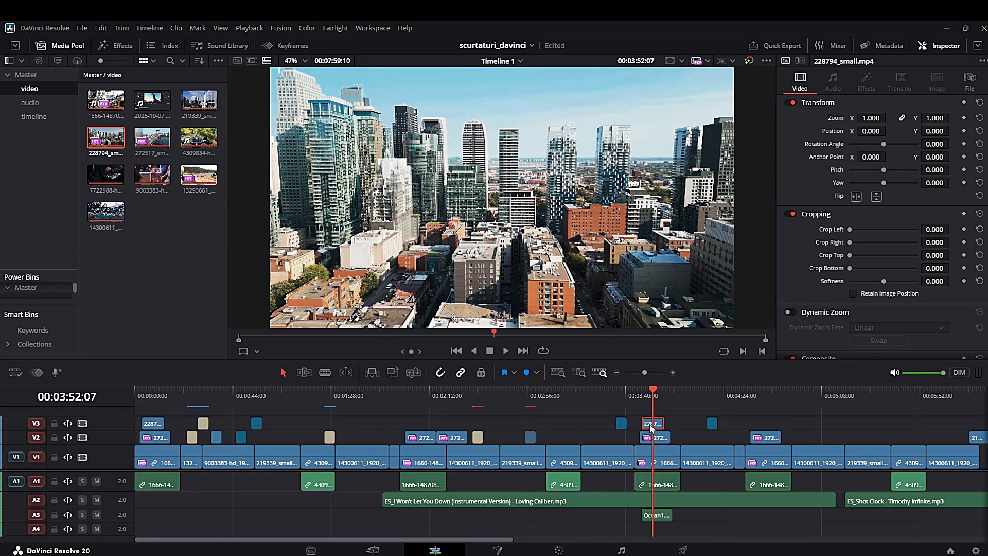
key(d)
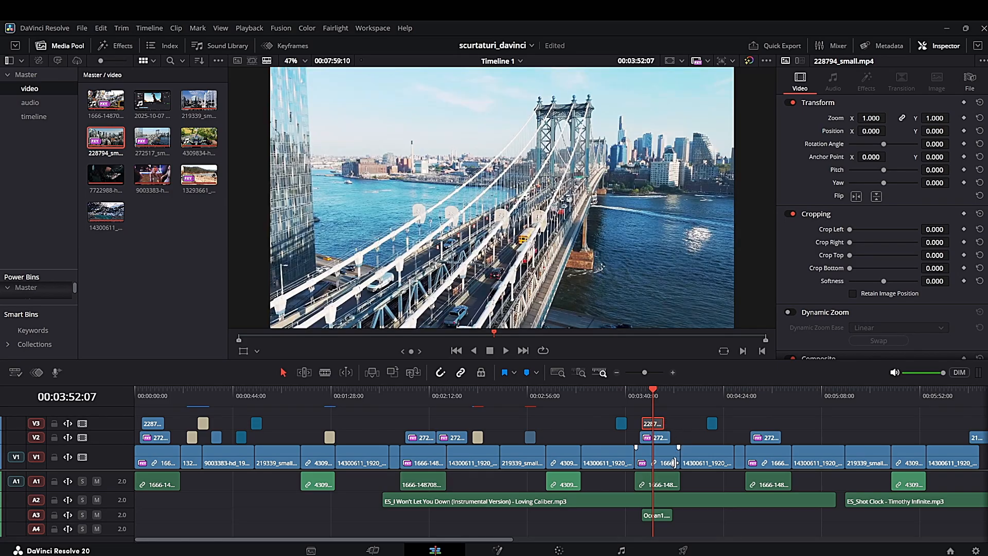
key(ctrl+z)
- Disable and re-enable the linked 1666-148708855.mp4 clip at the playhead, and do the same with the Ocean1.mp3 clip
click(671, 482)
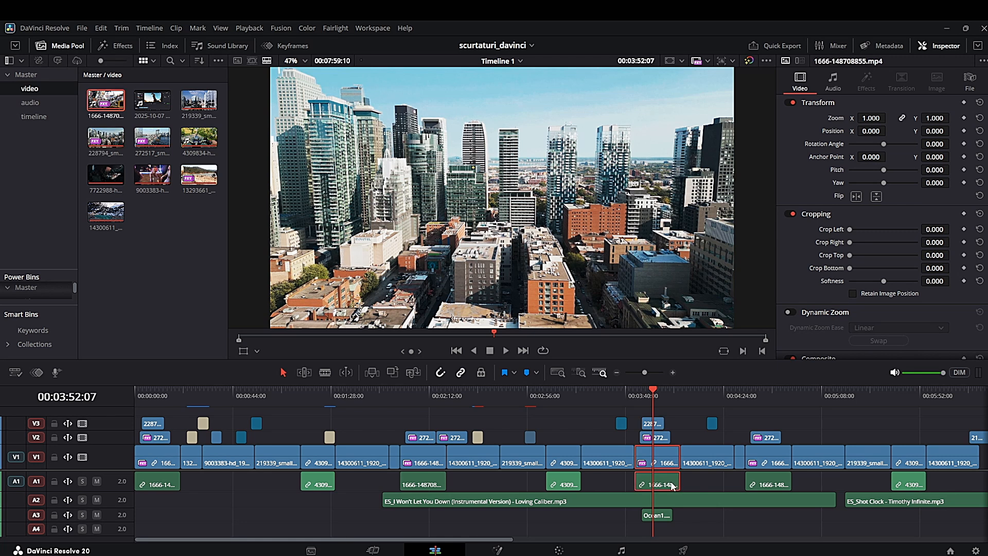
key(d)
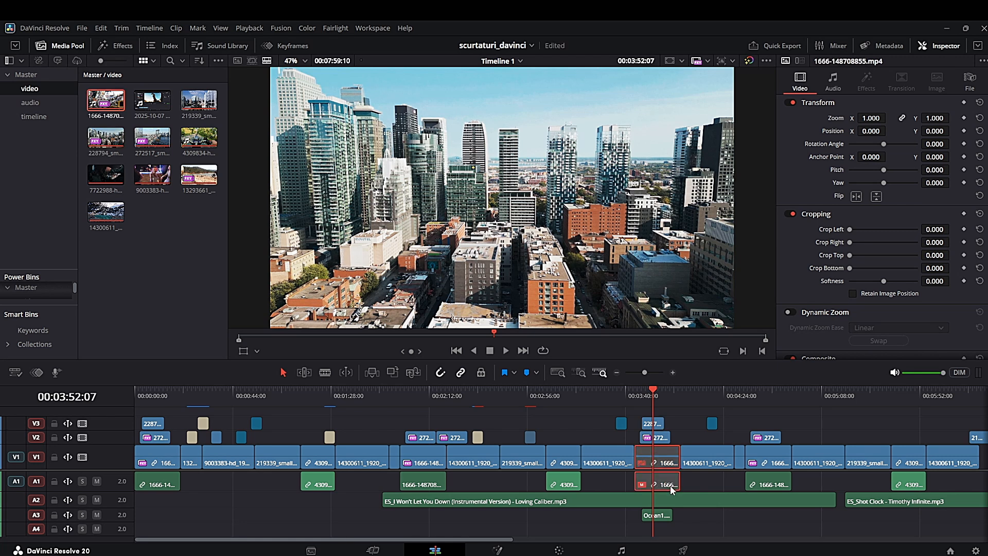
key(d)
click(660, 514)
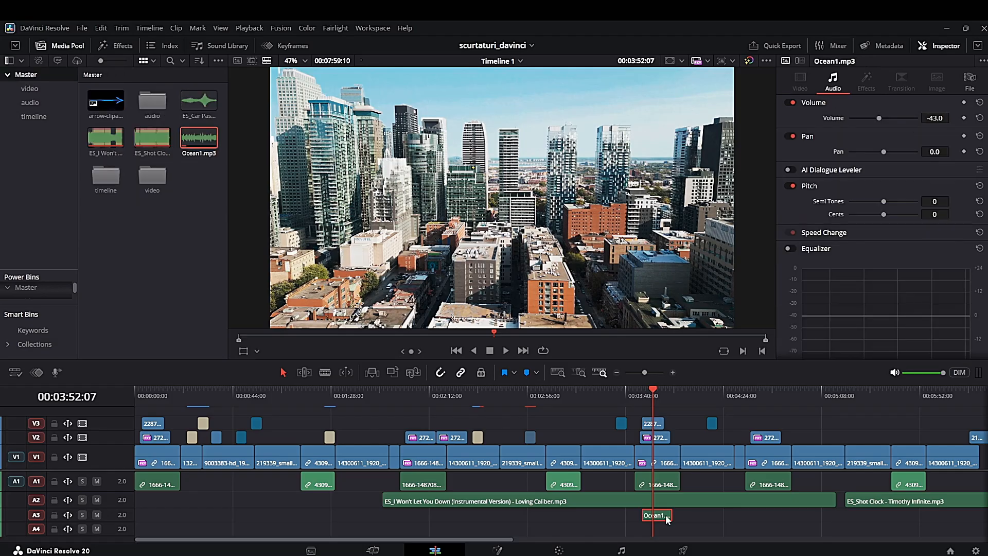
key(d)
key(d)
- Disable the ES_I Won't Let You Down music clip and the Ocean1.mp3 clip, and play the timeline from 00:03:52:07 to check the sound
click(669, 499)
key(d)
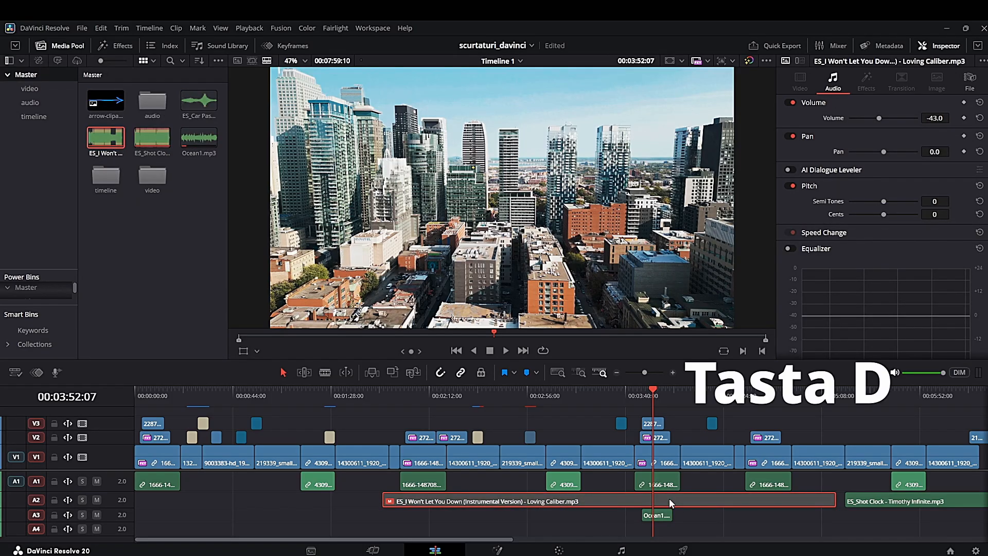
click(664, 517)
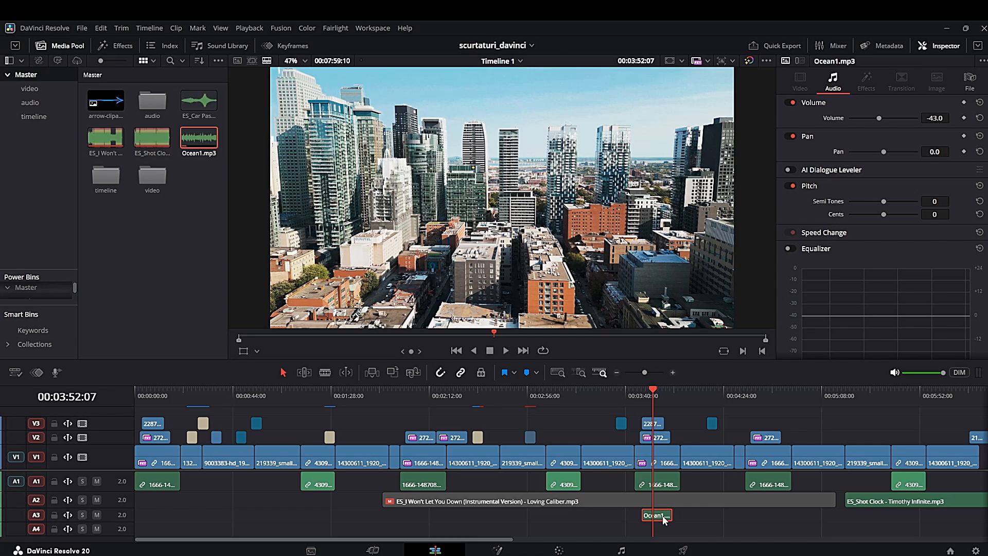
key(d)
key(space)
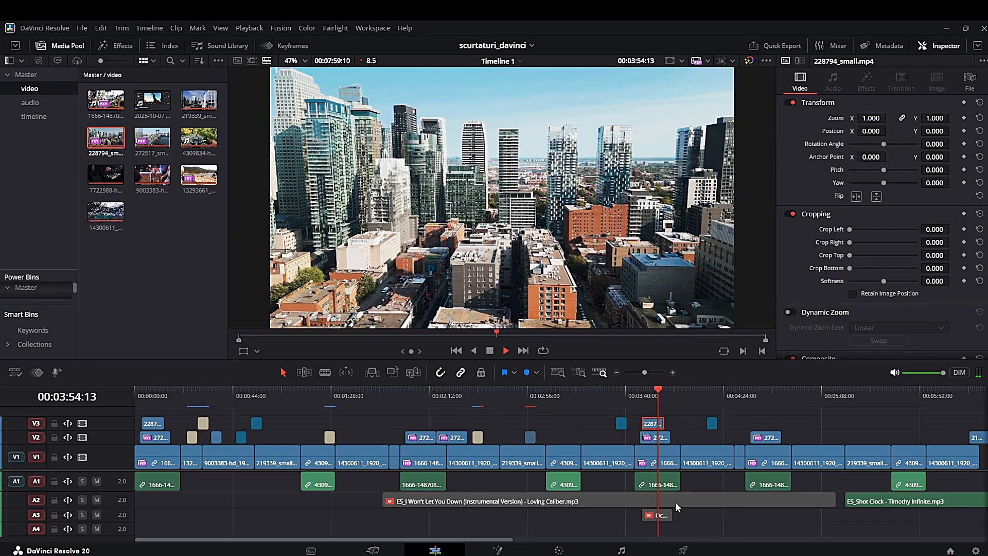
key(space)
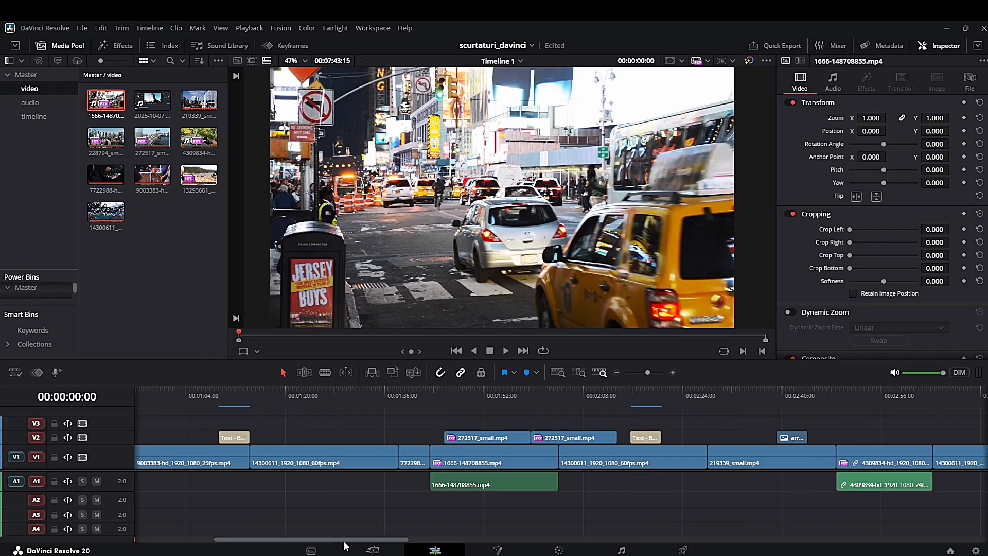
- Mark a playback range near the timeline start, with the in point at 00:00:20:18 and the out point at 00:00:30:06
scroll(362, 542, left, 5)
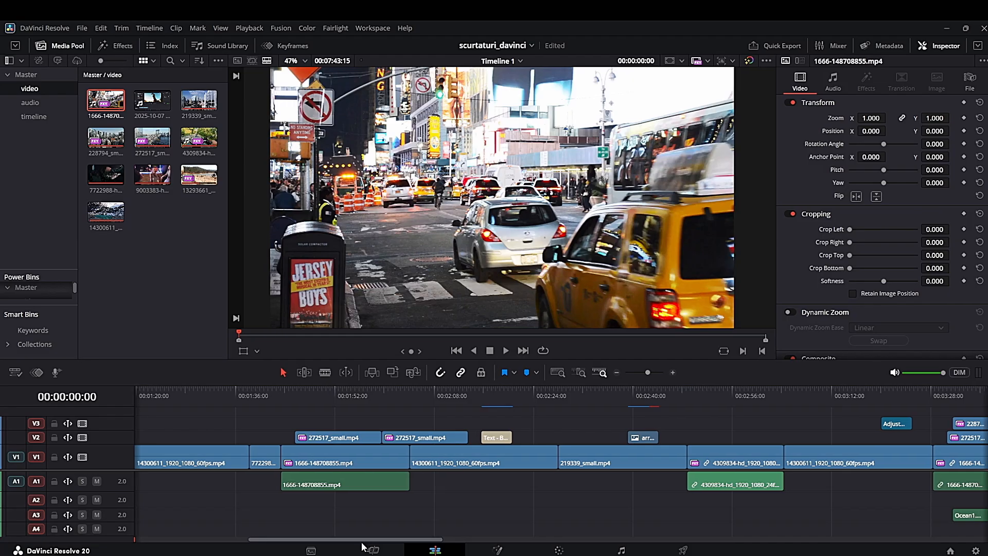
drag(343, 546, 196, 548)
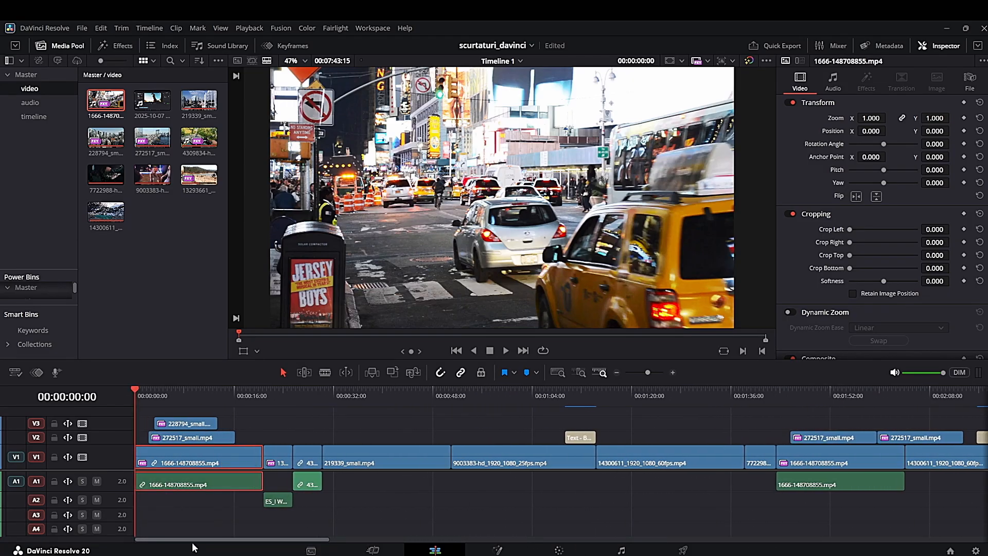
click(260, 397)
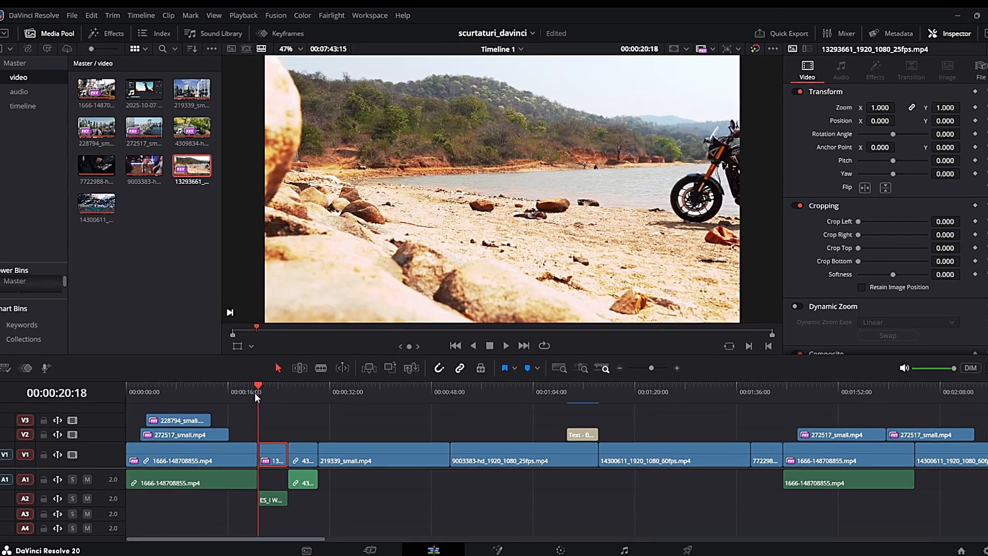
key(i)
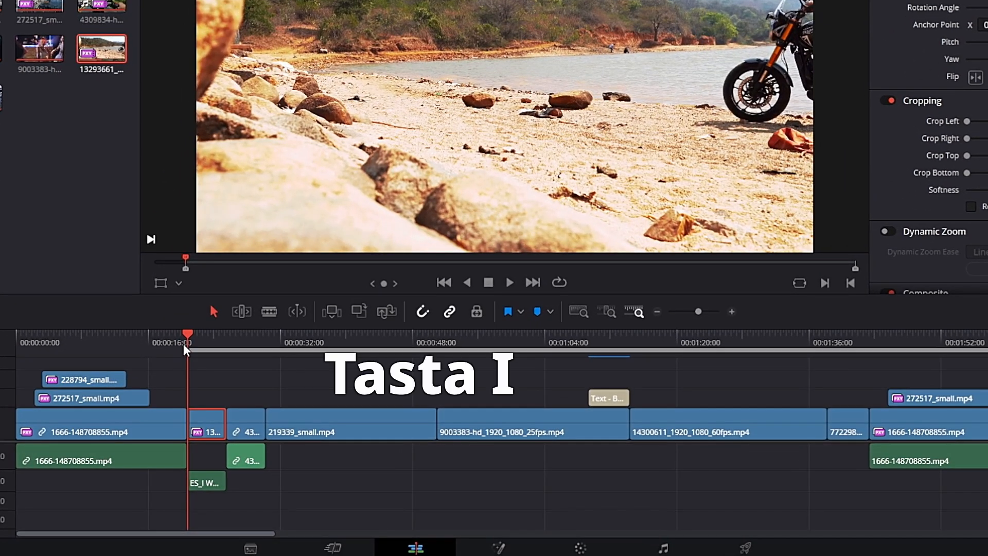
click(265, 338)
key(o)
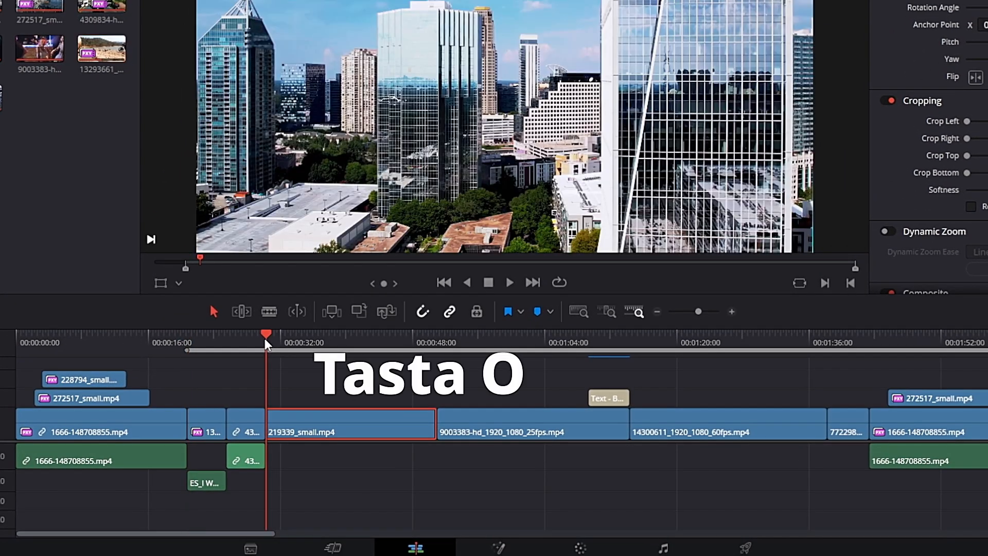
key(o)
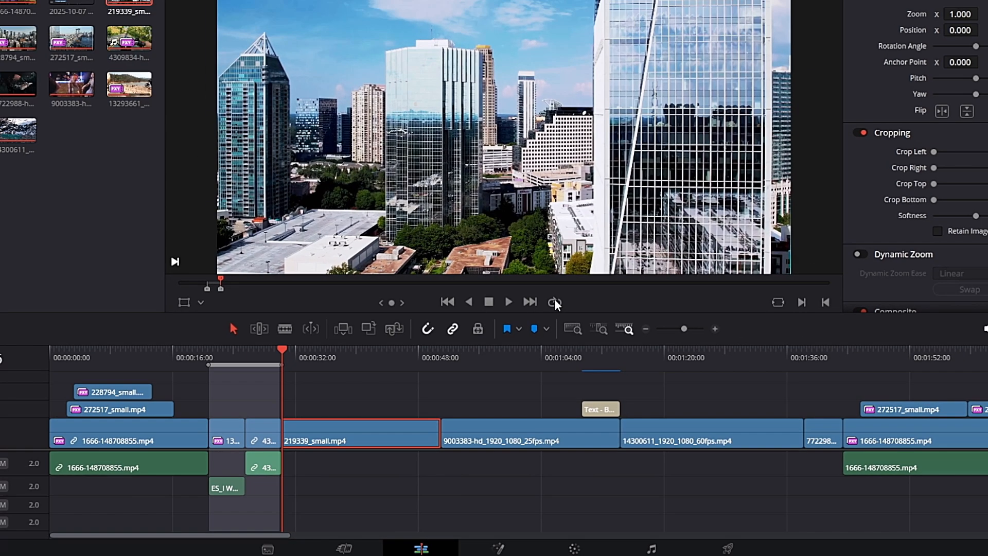
- Enable loop playback, play the marked range and stop it, and clear the in and out points
click(561, 282)
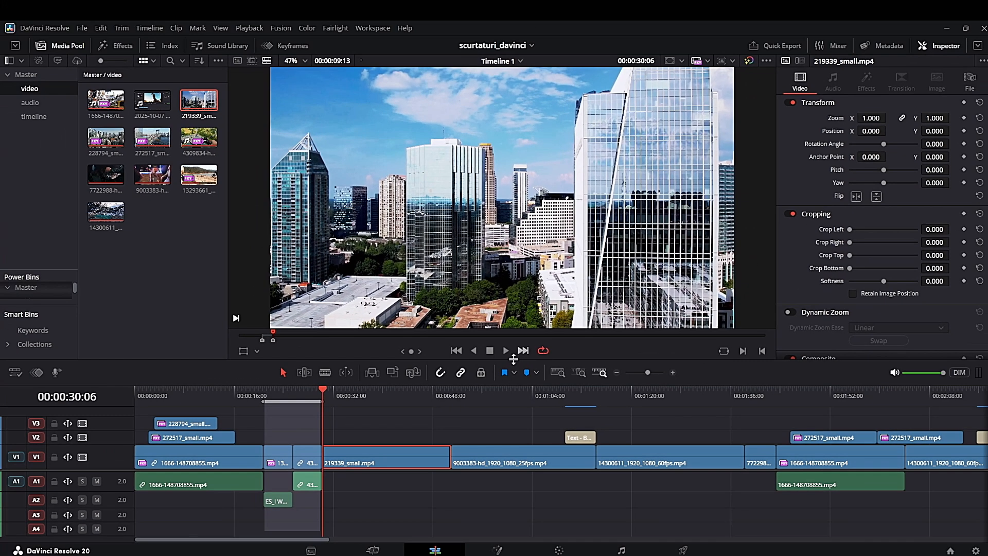
click(187, 340)
key(space)
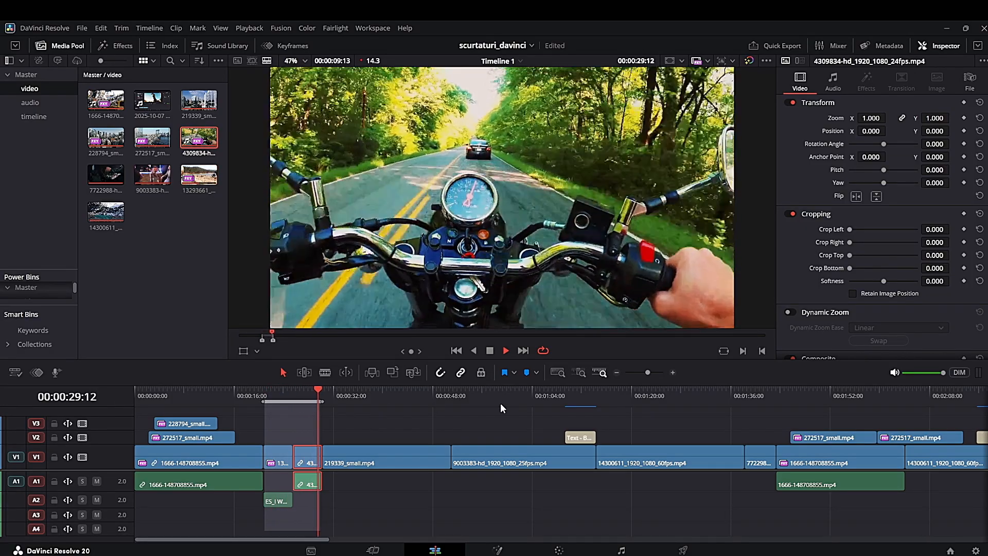
click(491, 352)
click(683, 550)
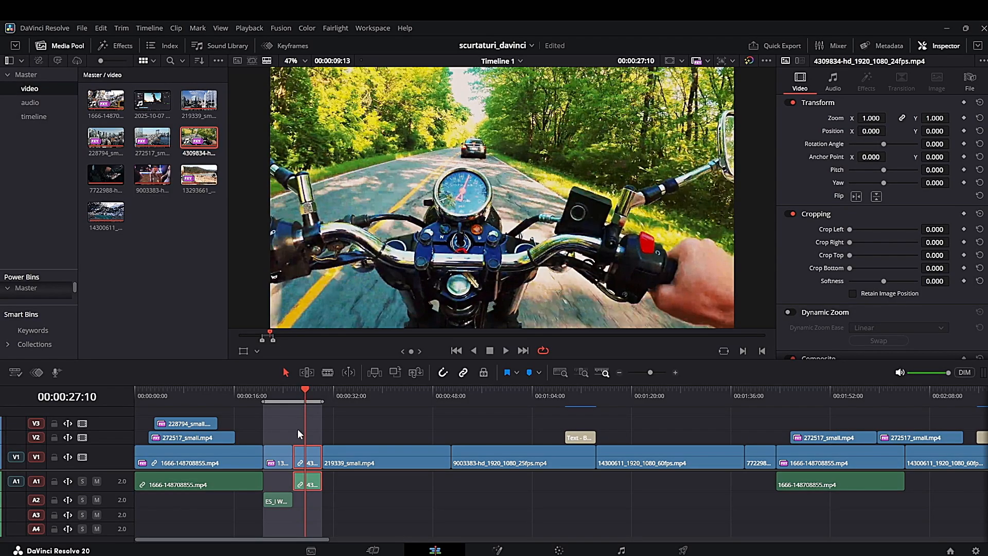
key(alt+x)
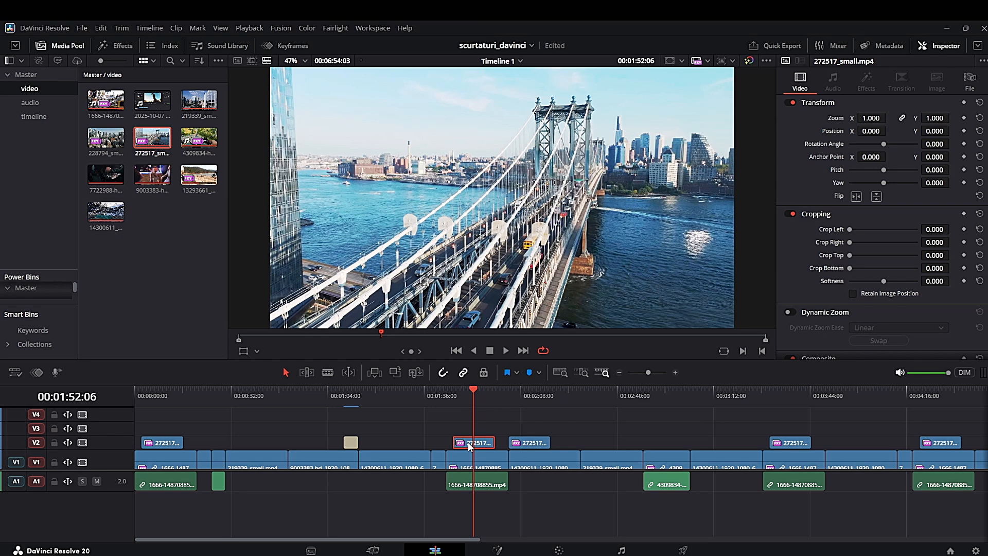
- Move the 1666-148708855.mp4 audio clip under the playhead at 00:01:52:06 from track A1 down to a new Audio 2 track
mouse_move(470, 446)
mouse_down()
mouse_move(469, 421)
mouse_move(469, 444)
mouse_up()
drag(469, 488, 471, 517)
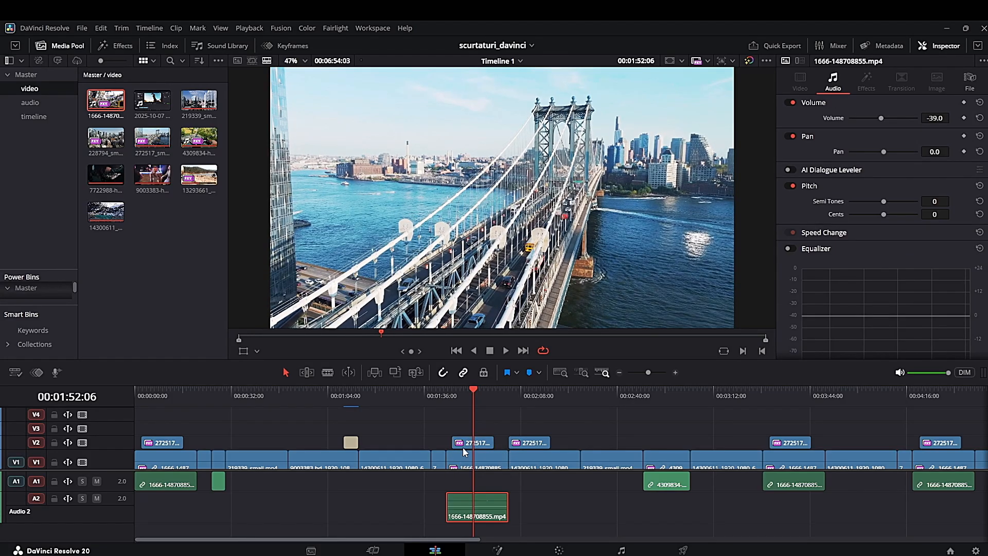
- Move the 272517_small.mp4 clip at the playhead from track V2 up to V4 and back down to V2
click(466, 446)
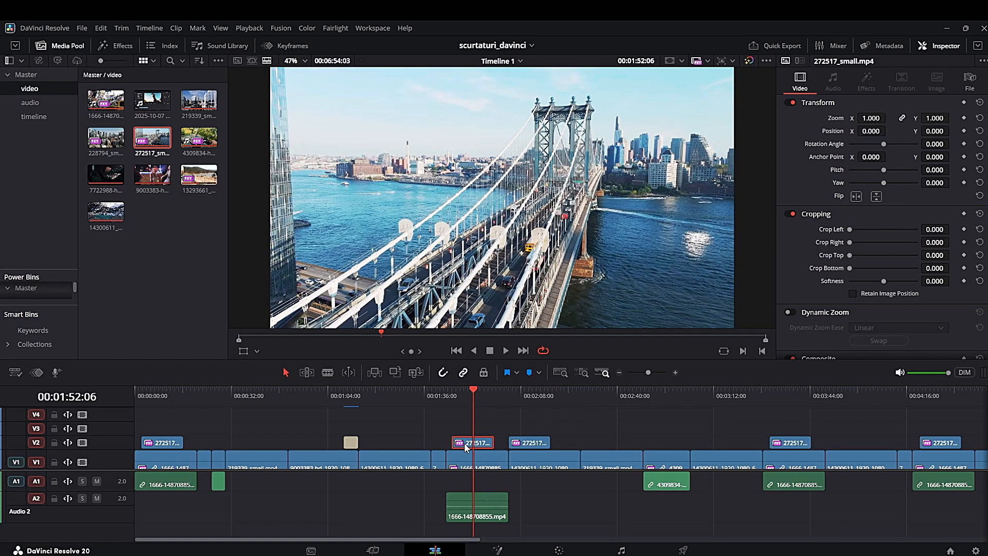
key(alt+Up)
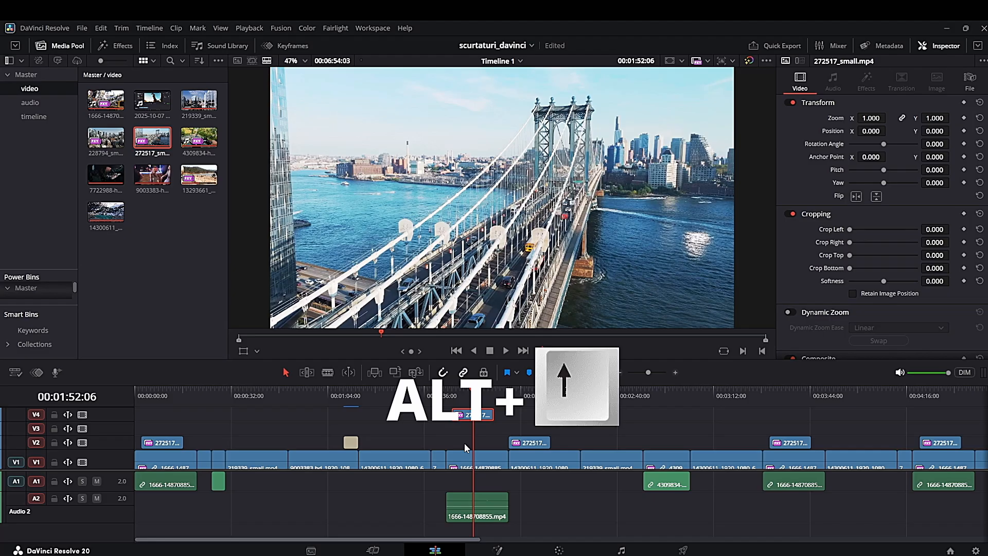
key(alt+Down)
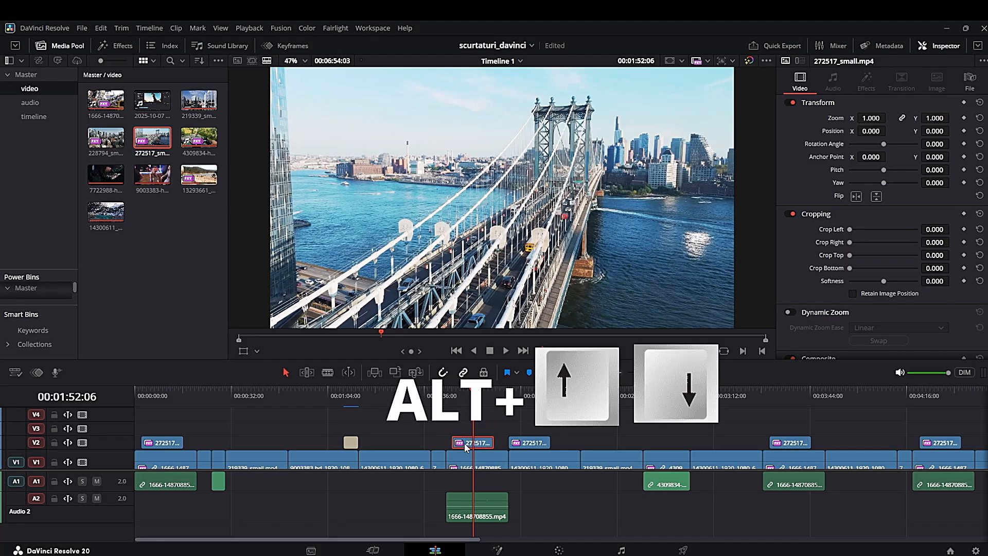
- Move the 1666-148708855.mp4 audio clip under the playhead from track A2 down to a new Audio 3 track and back up to A2
click(488, 508)
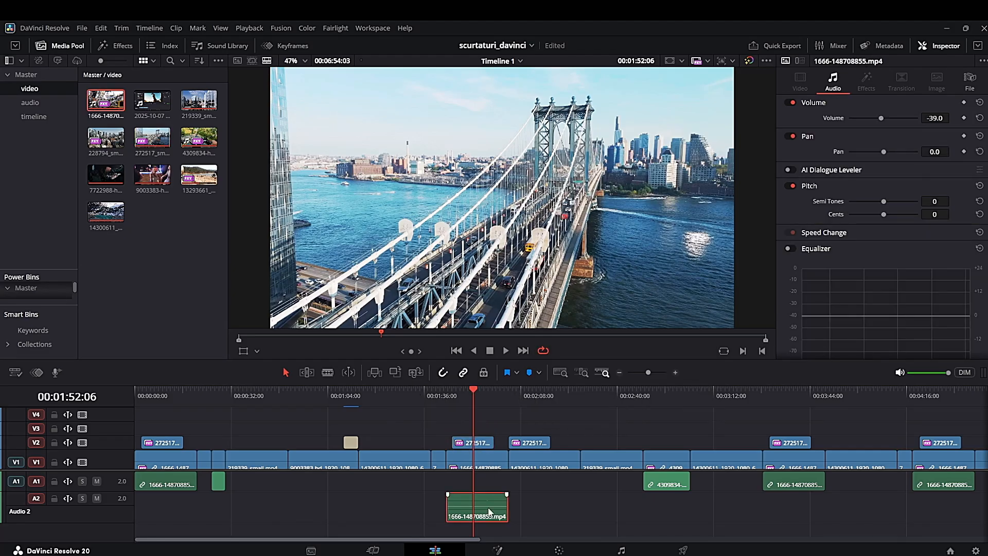
key(alt+Down)
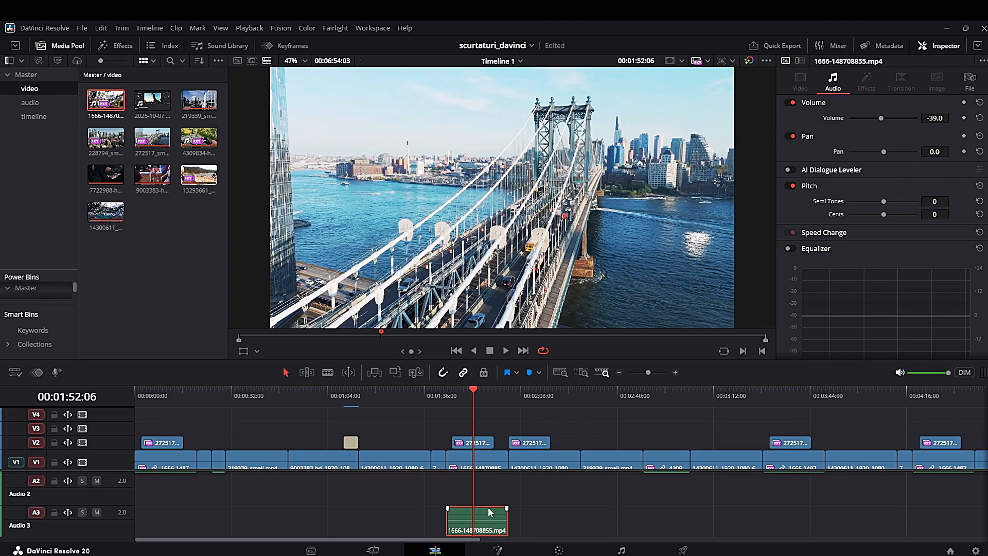
key(alt+Up)
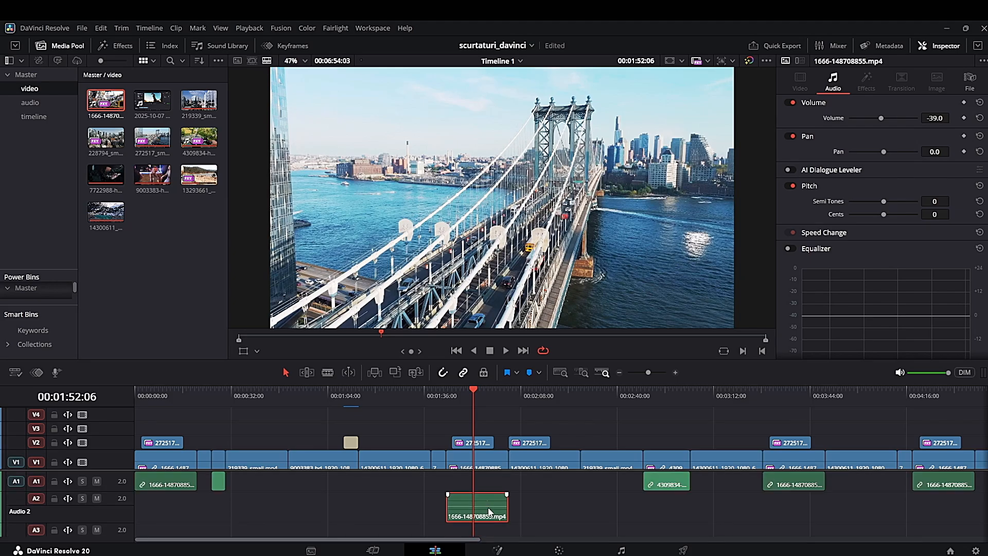
- Move the 272517_small.mp4 clip at the playhead from V2 up to V4, return it to V2, and save the project
click(471, 442)
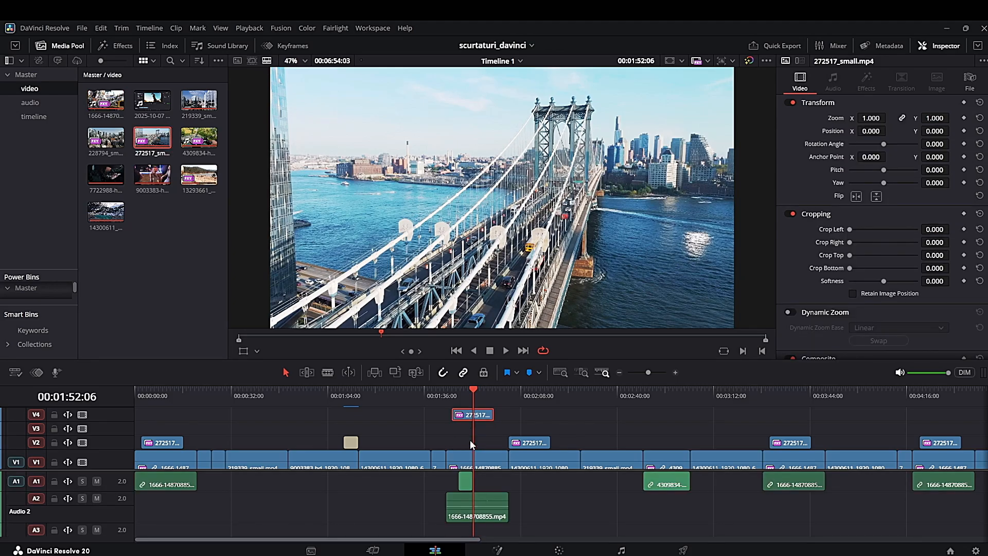
key(alt+Down)
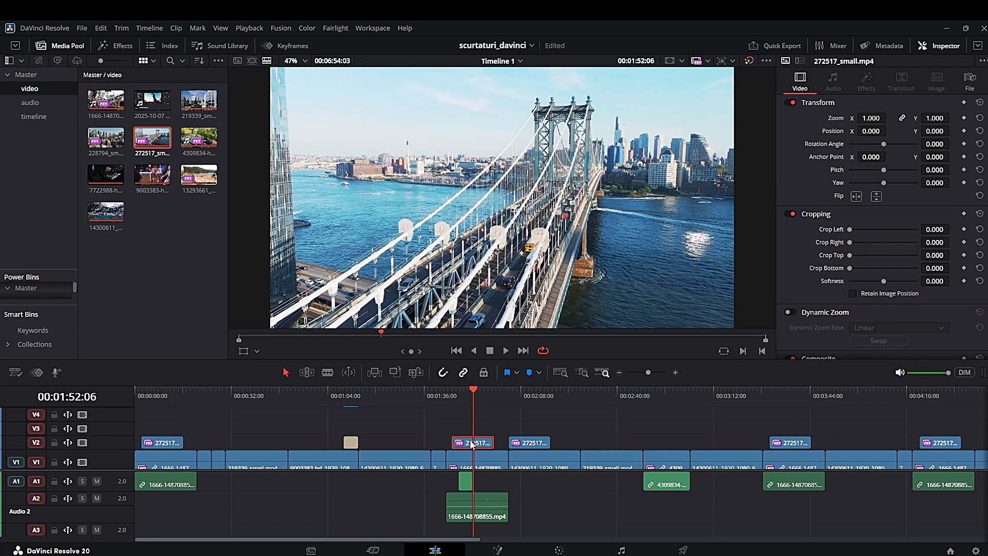
key(ctrl+s)
- Move the 1666-148708855.mp4 audio clip up to A1 and back to A2, and slide the short A1 clip above it, ending at the playhead
click(490, 511)
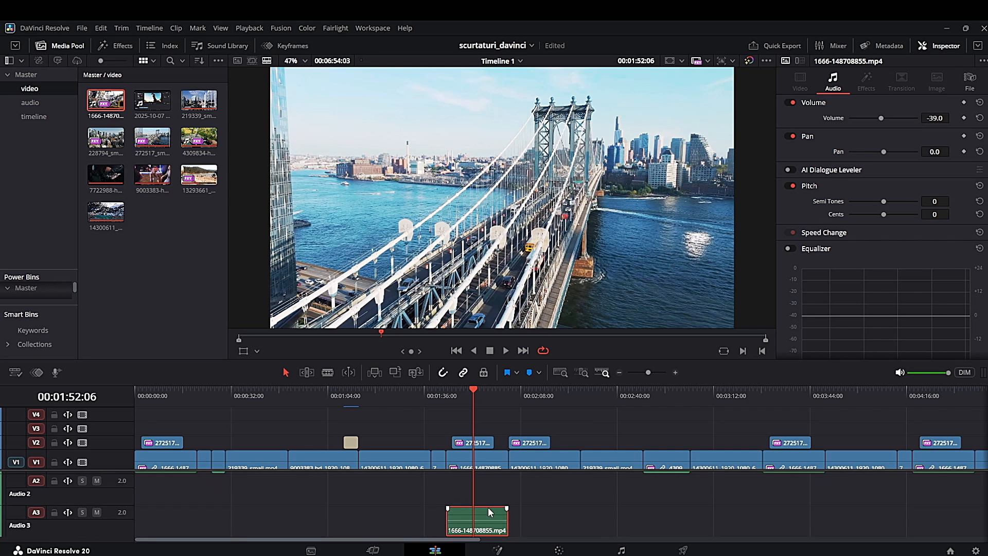
key(alt+Up)
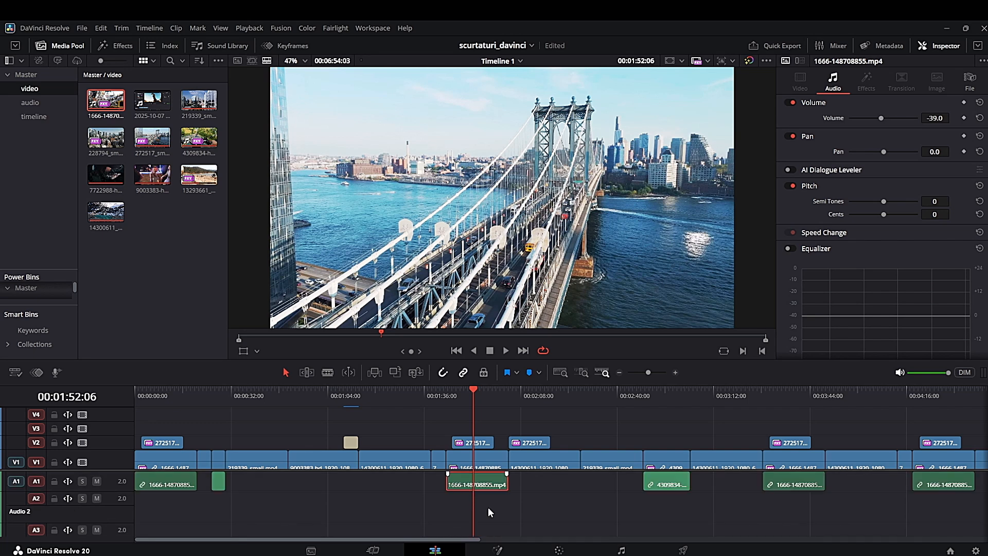
key(alt+Down)
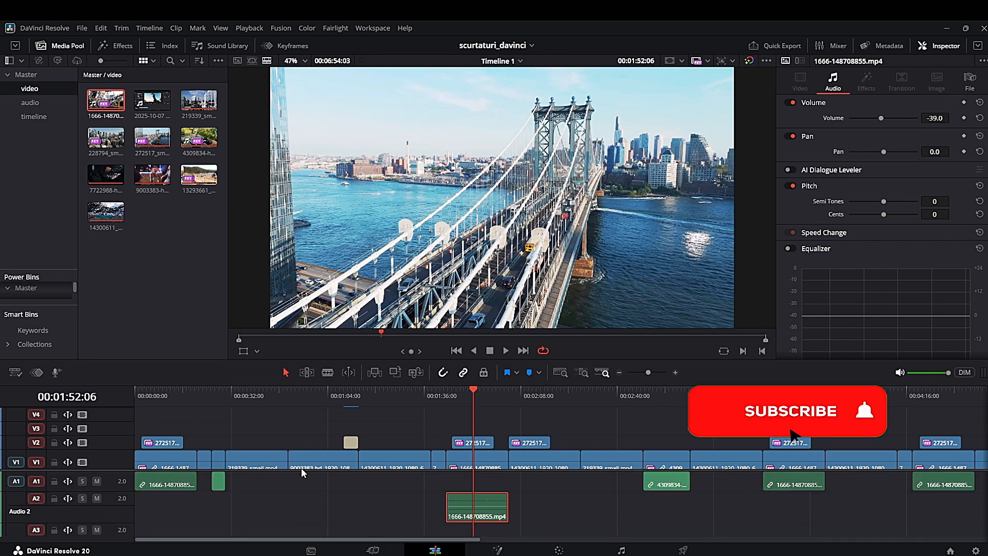
drag(226, 485, 468, 483)
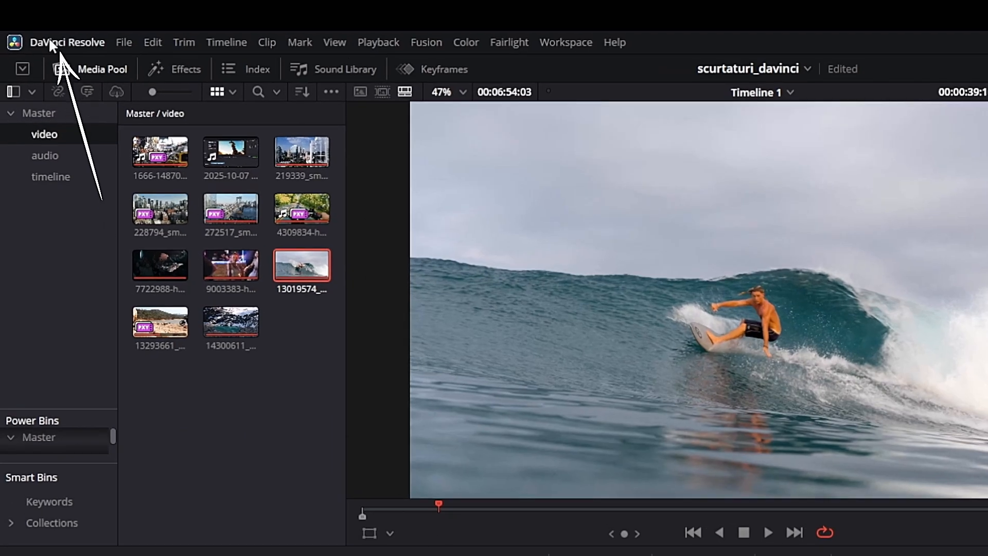
- In Keyboard Customization, assign the keystroke A to the Auto Align Clips command, accepting its reassignment from Normal Edit Mode
click(50, 41)
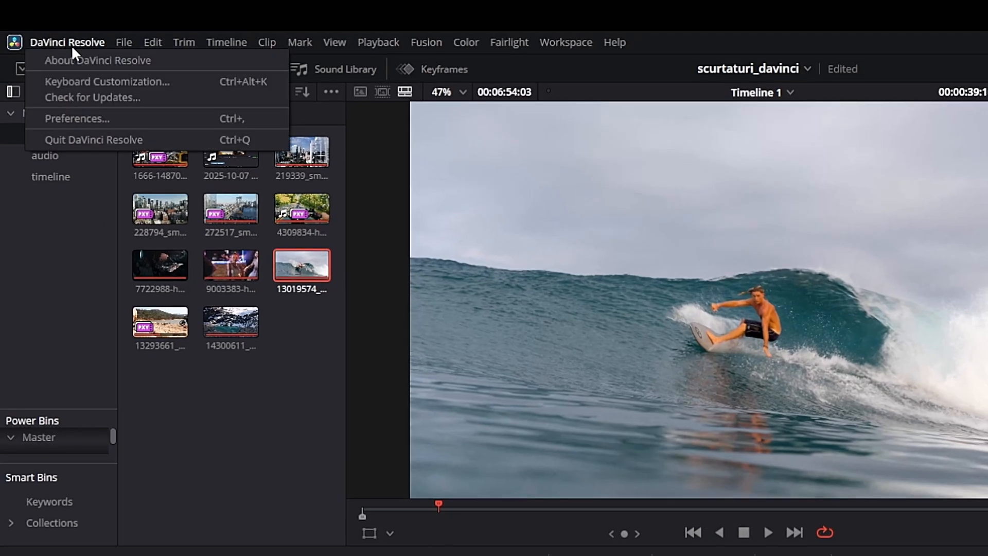
click(208, 80)
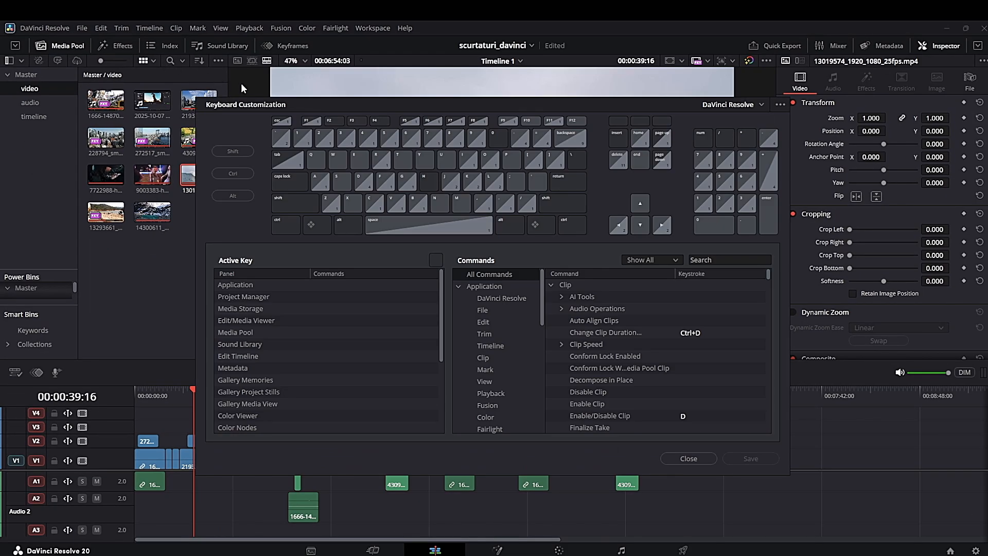
click(696, 315)
click(689, 321)
key(a)
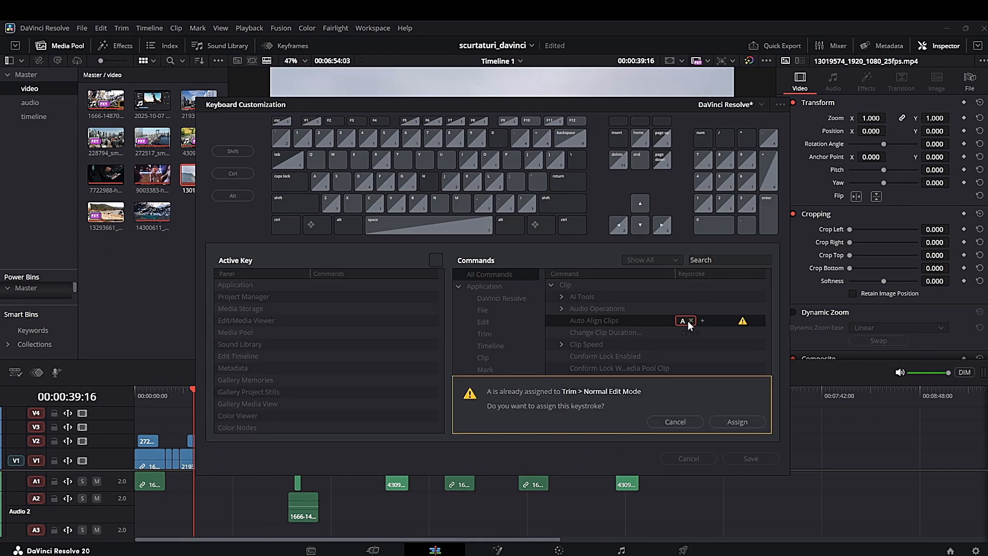
click(740, 422)
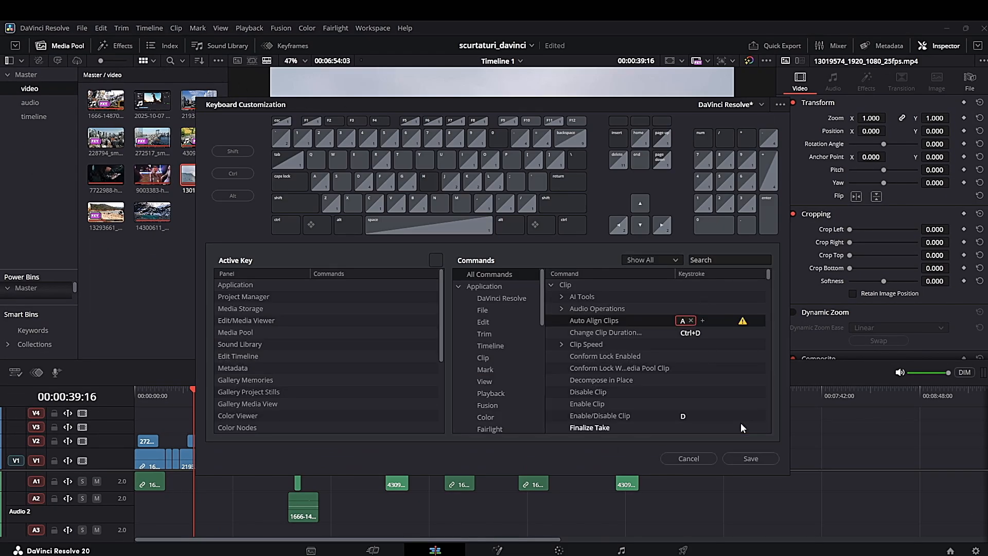
- Save the keyboard mapping as a new preset named "scurtaturi" and open the list of available presets
click(781, 104)
click(762, 123)
text(scurtaturi)
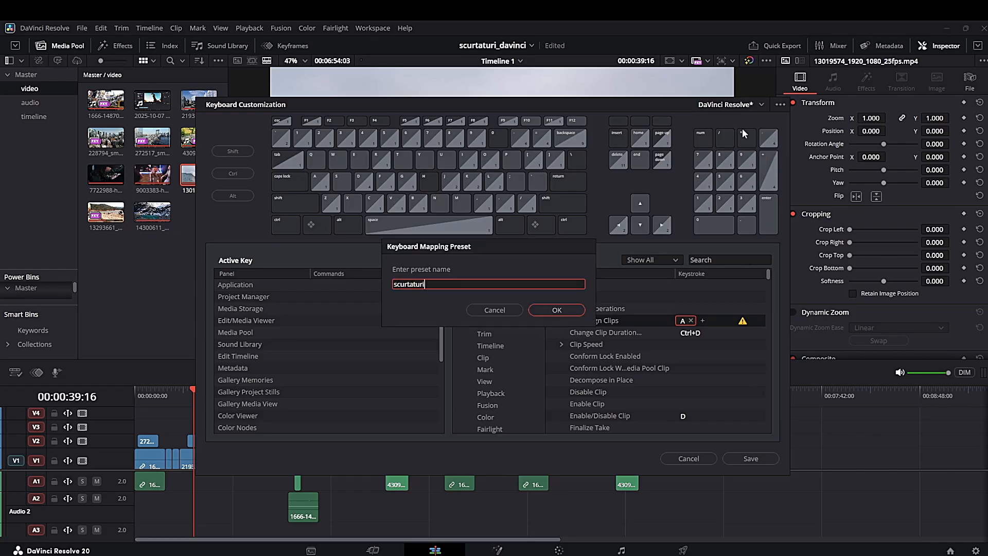
click(559, 309)
click(760, 103)
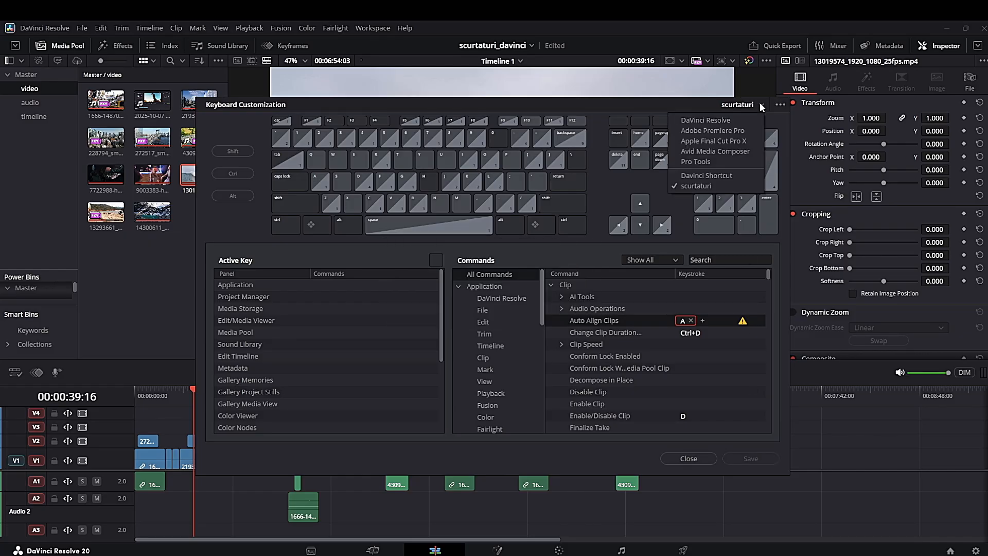